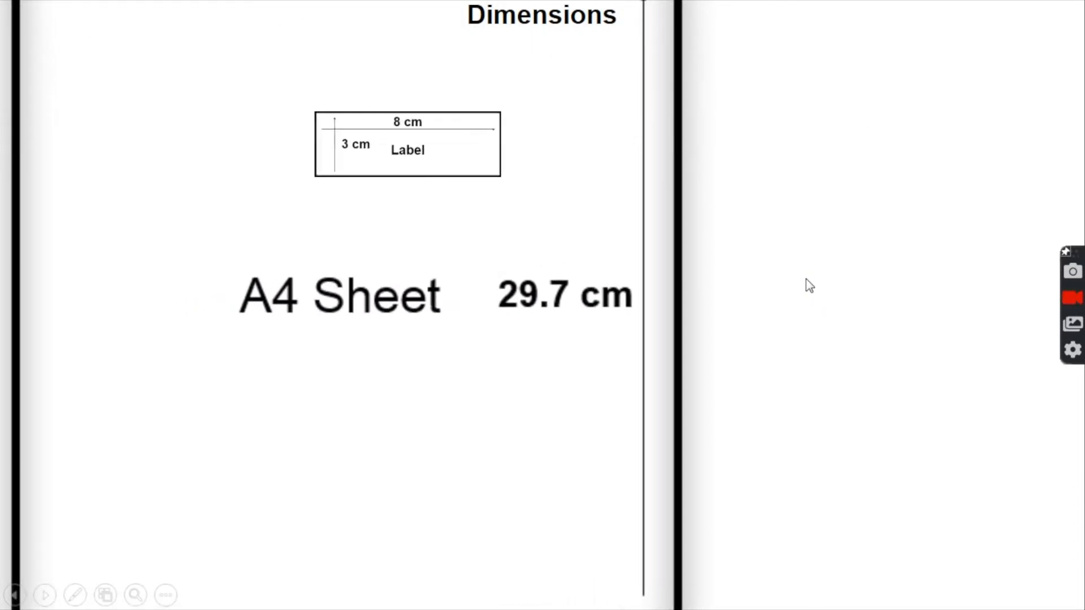
Advance the slideshow from the Dimensions slide to the Contents slide.
left_click(807, 279)
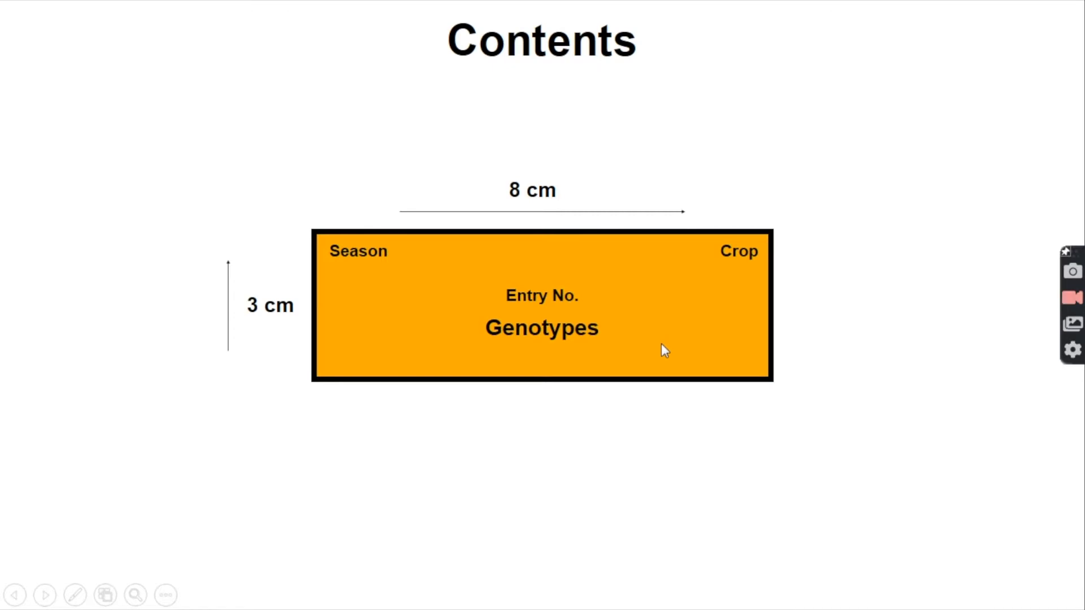
Leave the slideshow and open the Tags workbook from the desktop Tags folder.
key("super+d")
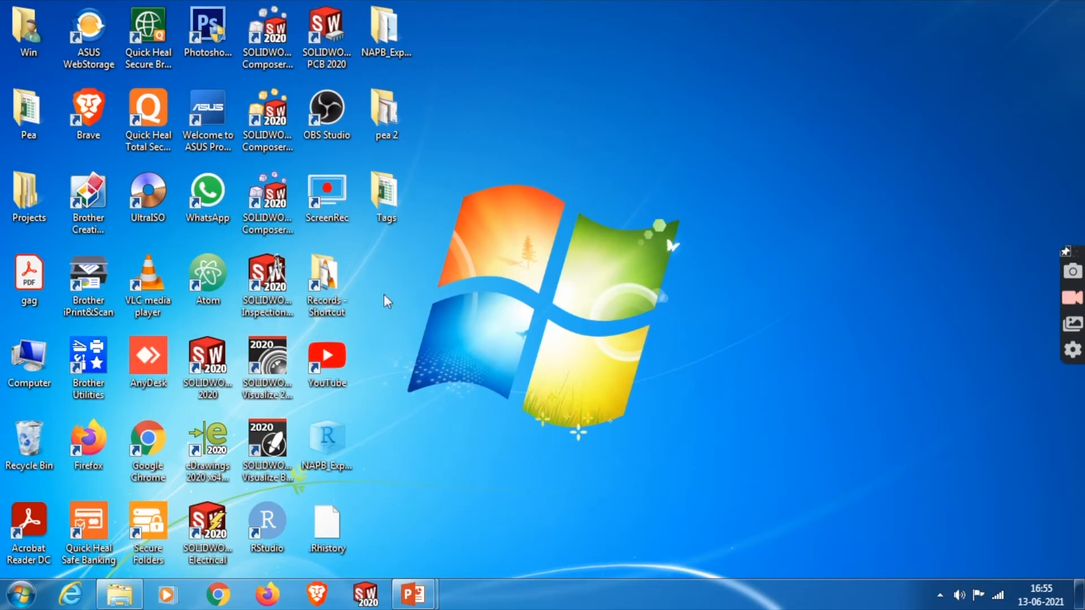
double_click(387, 189)
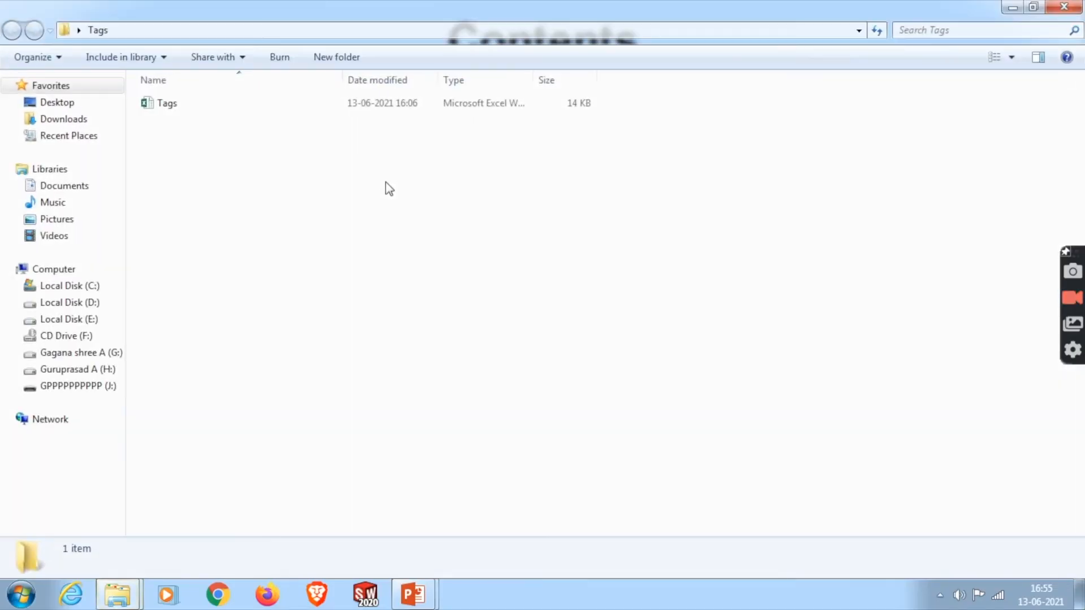
left_click(202, 109)
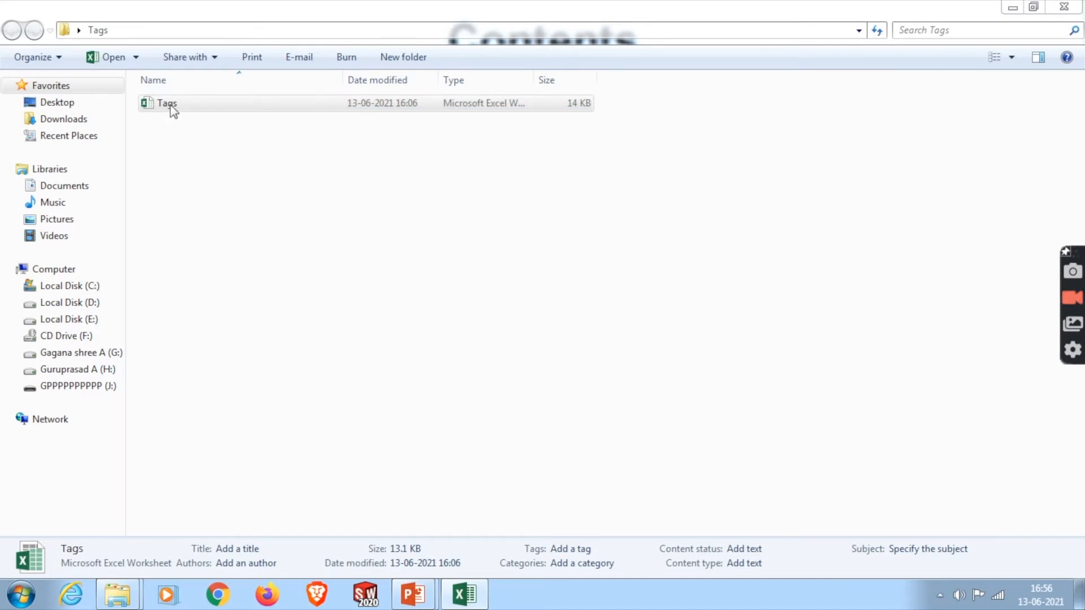
Bold the Entry No., Genotypes, Season, Crop header row and close the Tags workbook.
left_click(464, 595)
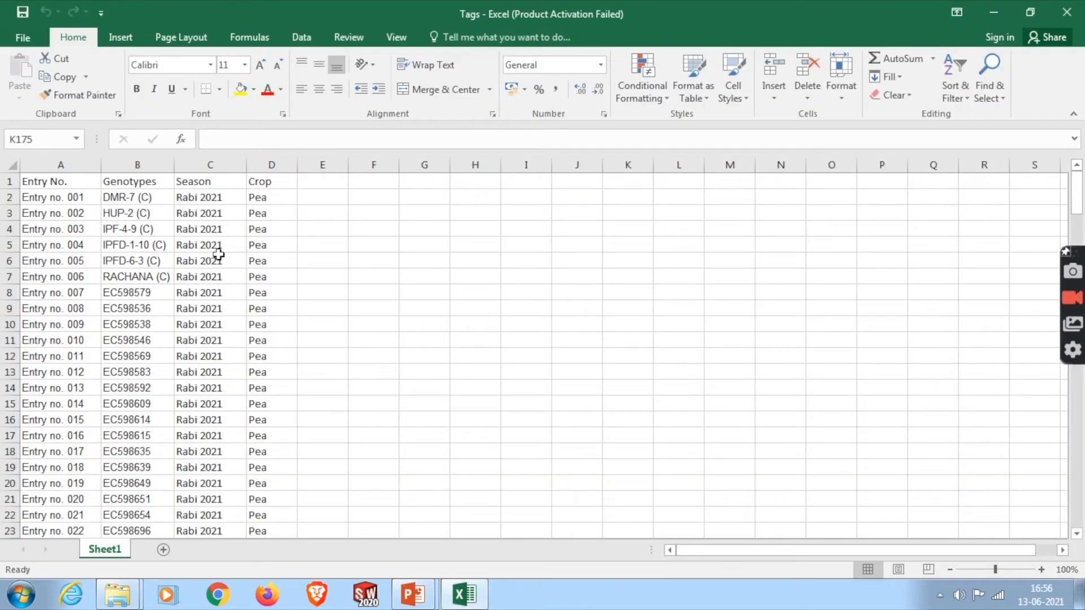
scroll(219, 254, "down", 2)
scroll(219, 255, "up", 1)
scroll(219, 254, "up", 1)
left_click(10, 182)
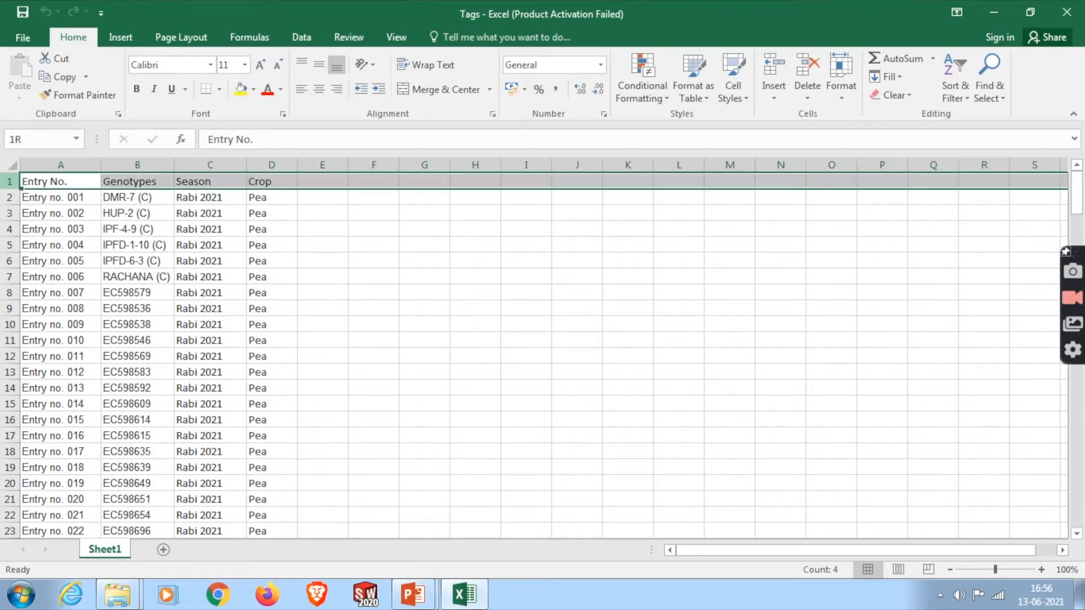
key("ctrl+b")
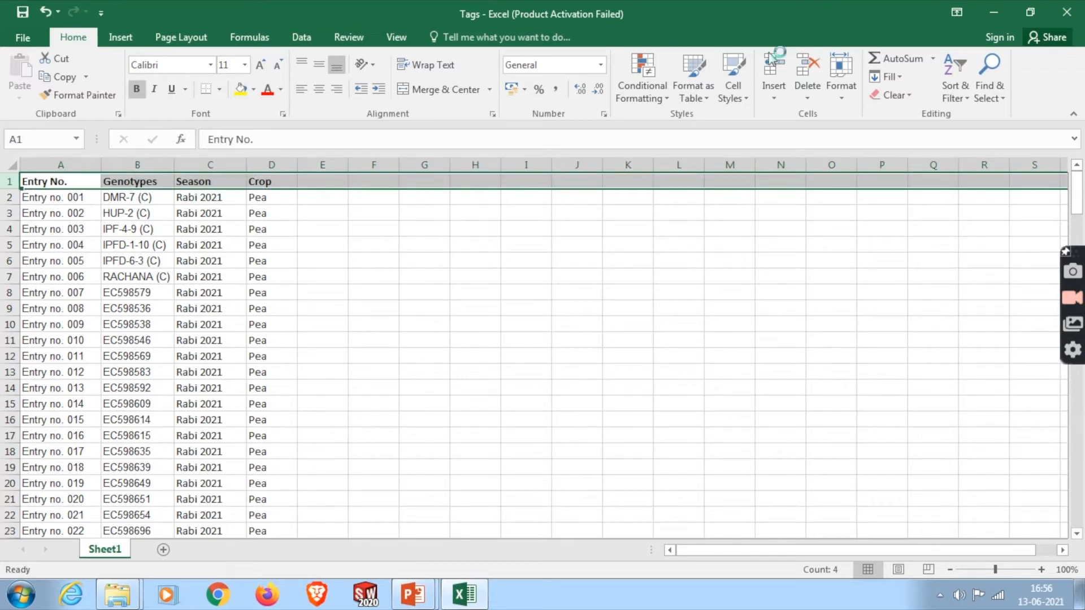
left_click(1069, 12)
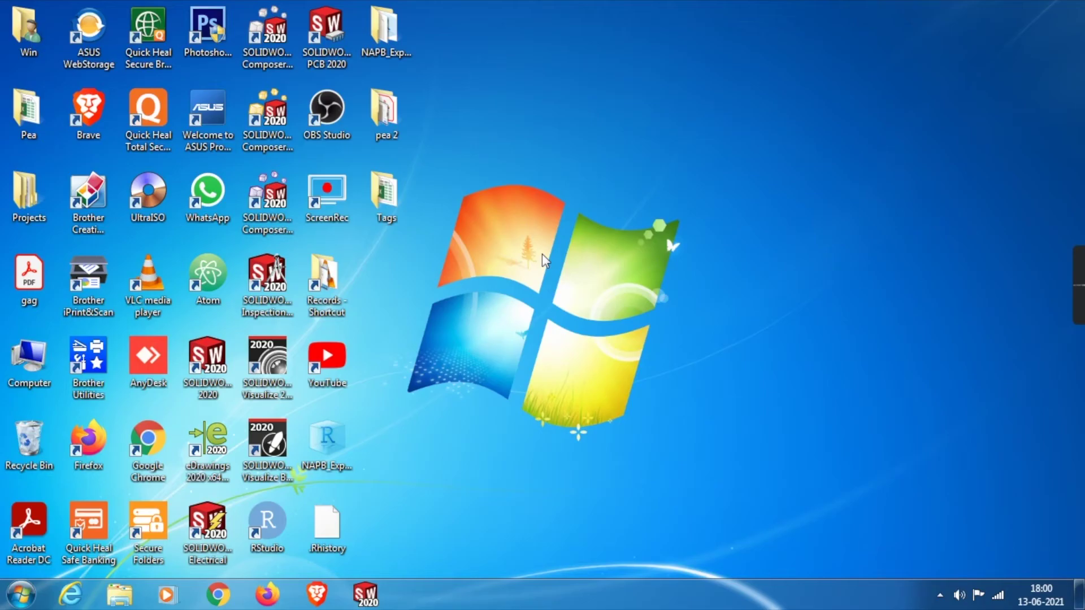
Launch Access 2016 and create a blank desktop database with an empty Table1.
key("super")
left_click(65, 284)
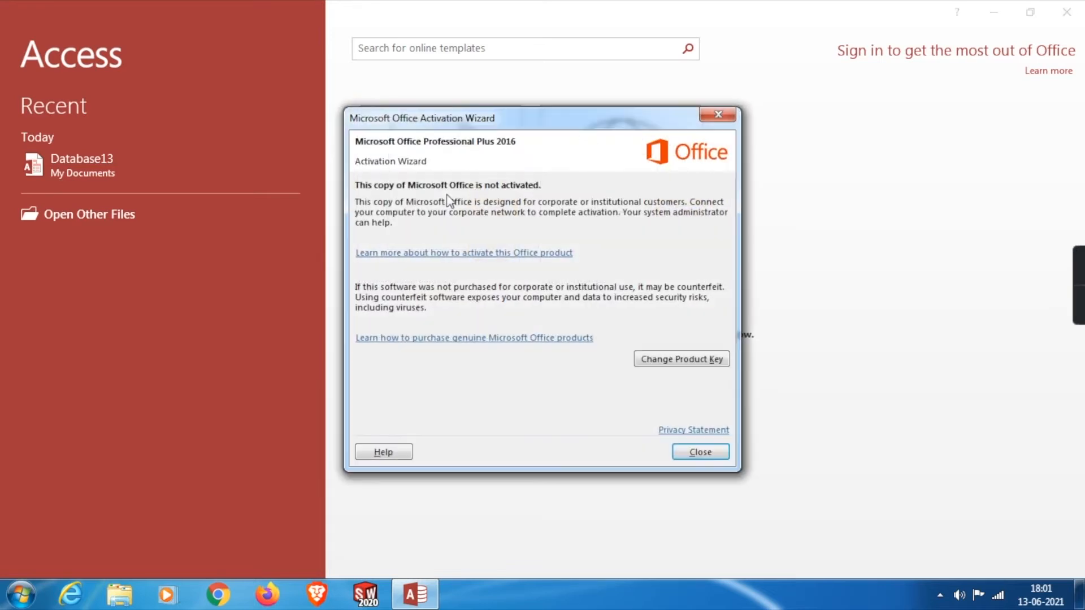
double_click(425, 158)
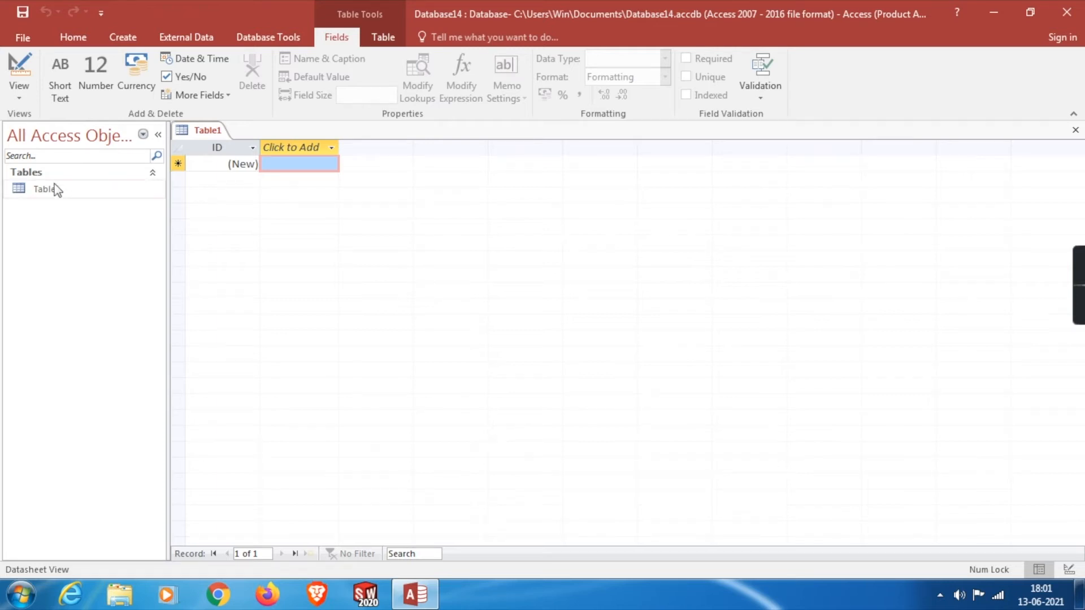
left_click(46, 189)
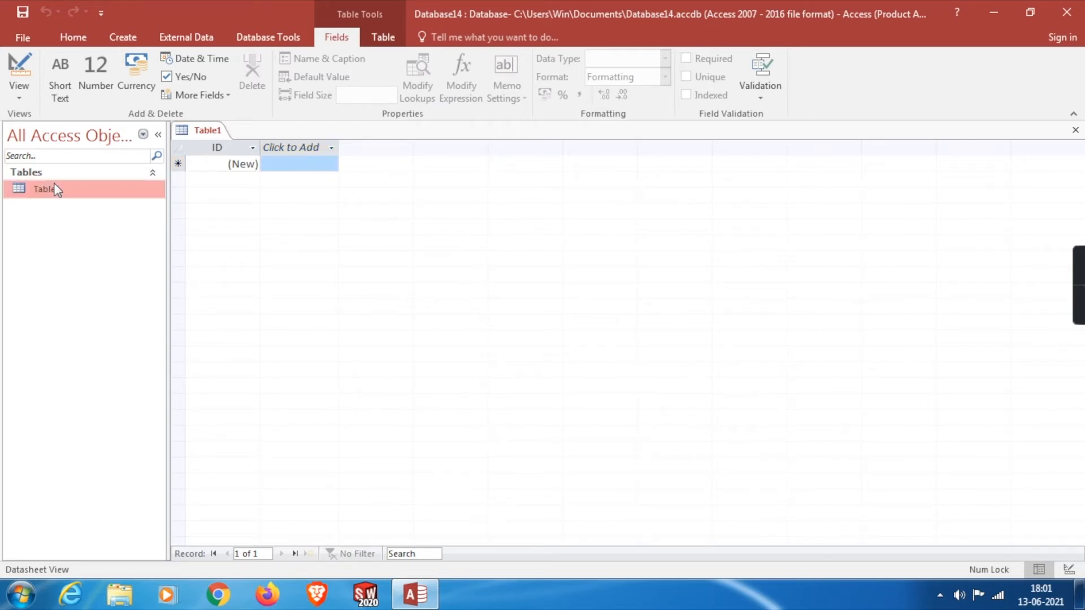
Start getting external Excel data, choosing to link rather than import.
right_click(51, 188)
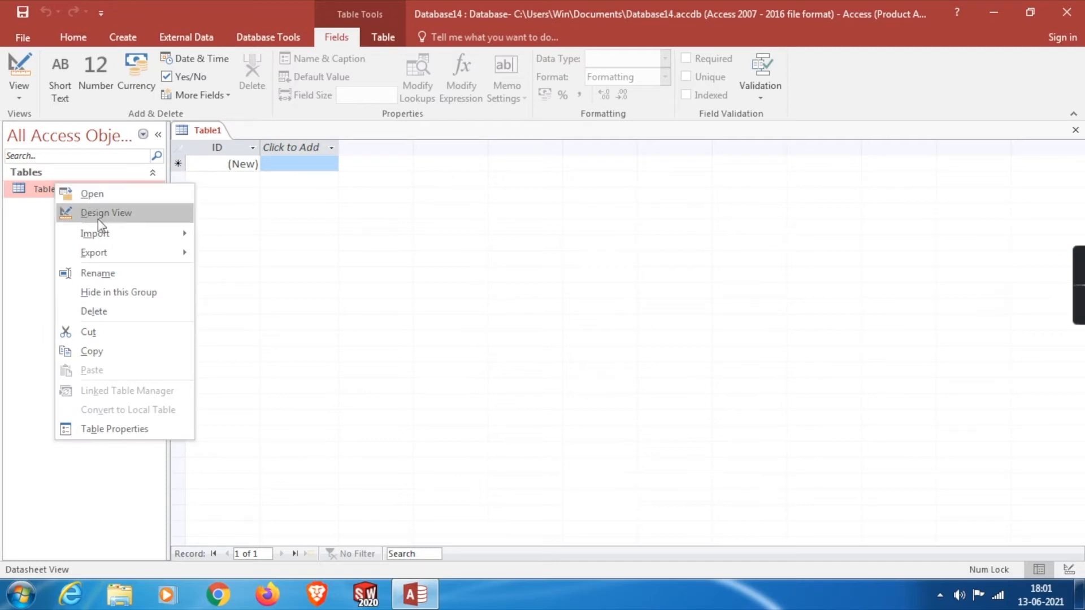
mouse_move(95, 233)
left_click(228, 255)
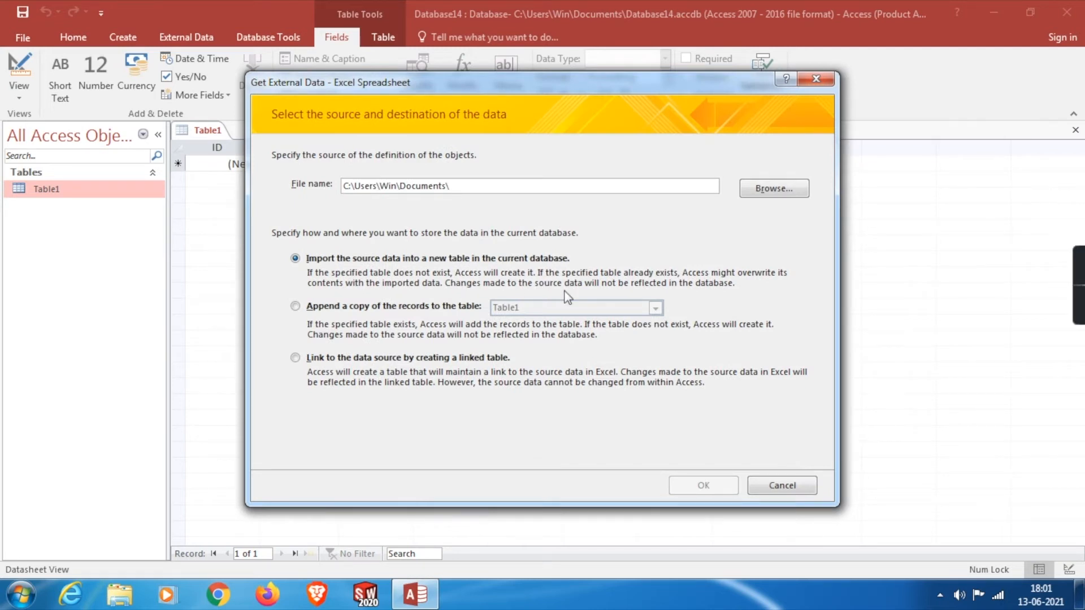
left_click(296, 357)
Browse to Desktop\Tags and select Tags.xlsx as the source workbook.
left_click(774, 189)
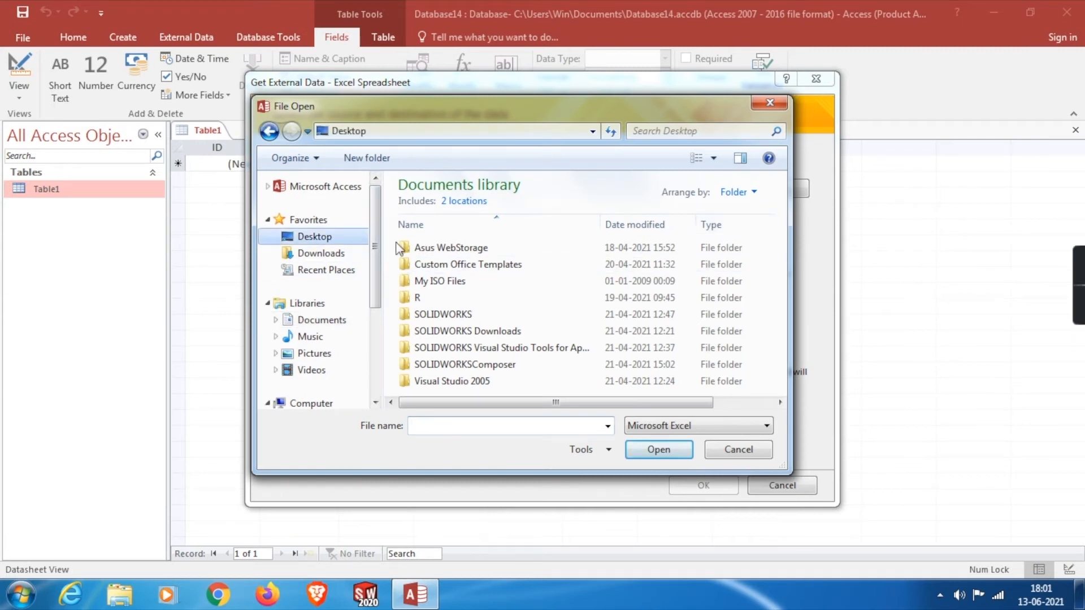
left_click(315, 237)
scroll(770, 228, "down", 5)
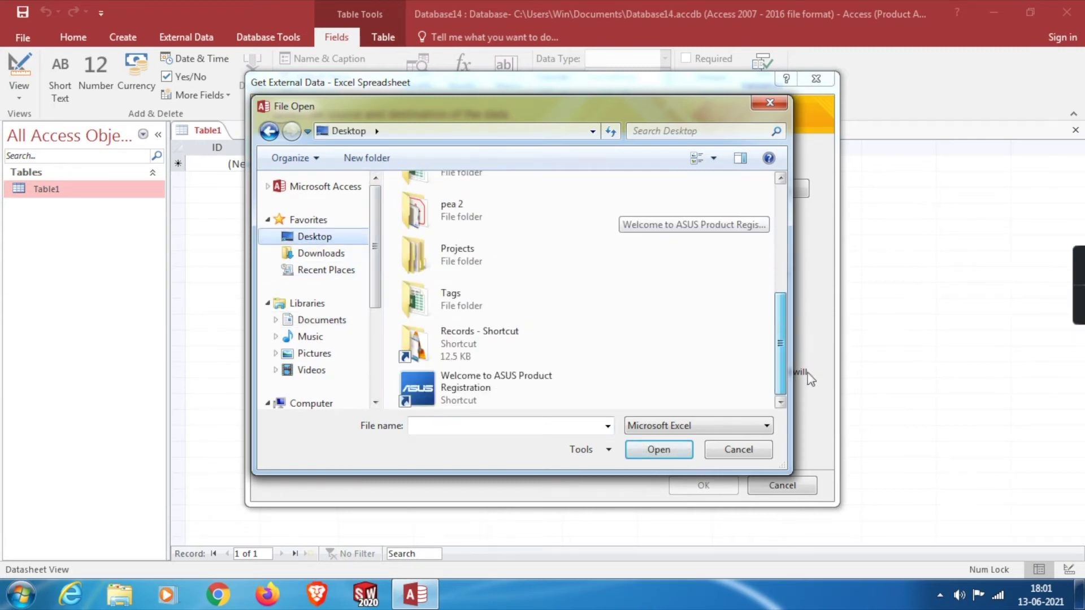
double_click(477, 303)
left_click(424, 204)
left_click(653, 449)
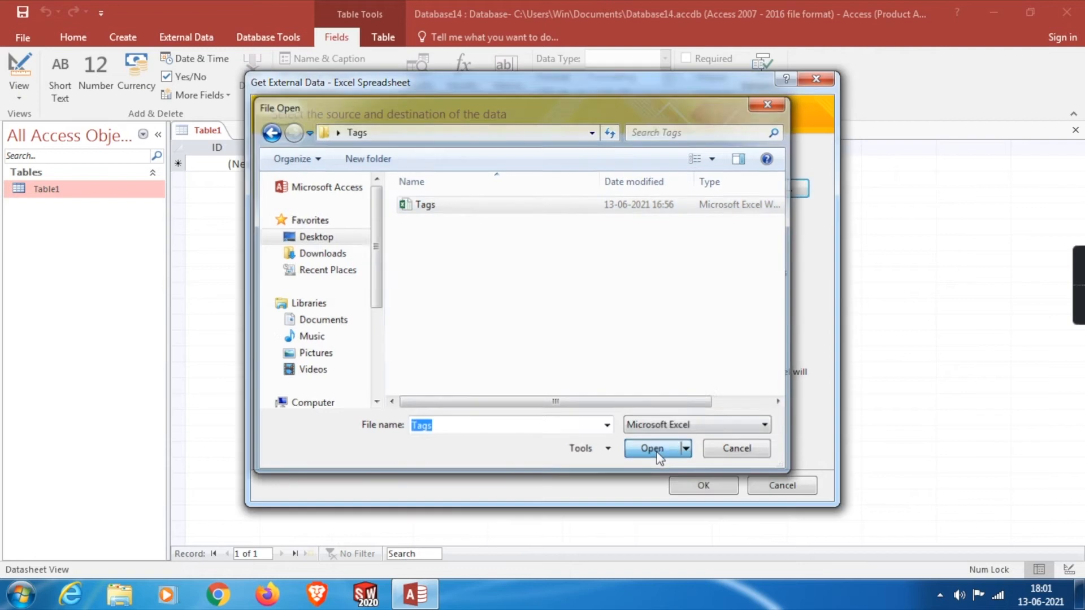
Link the spreadsheet as table pea using its first row as column headings.
left_click(703, 485)
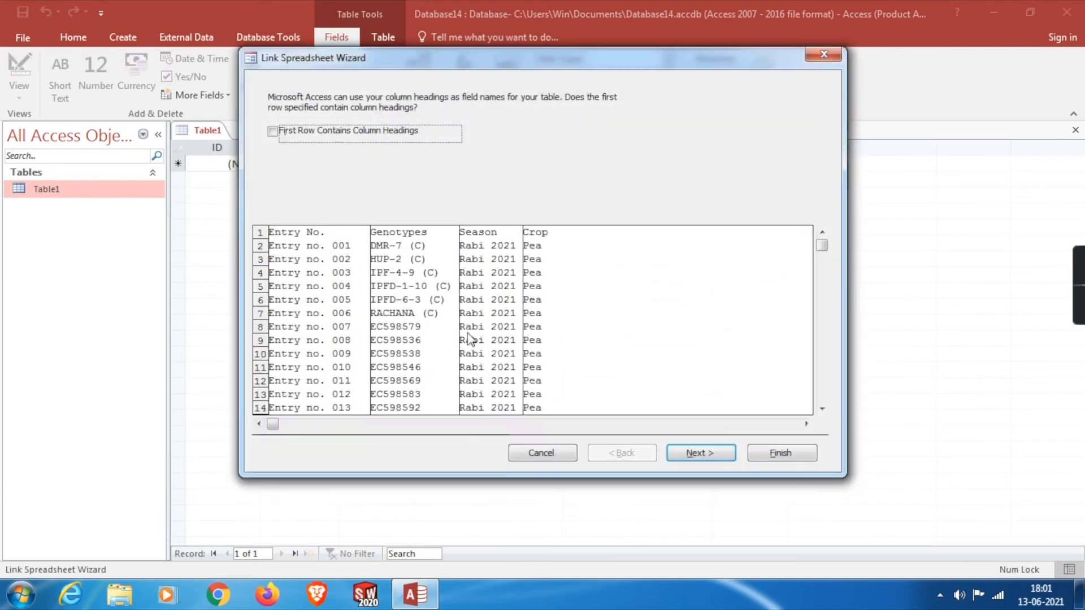
left_click(272, 131)
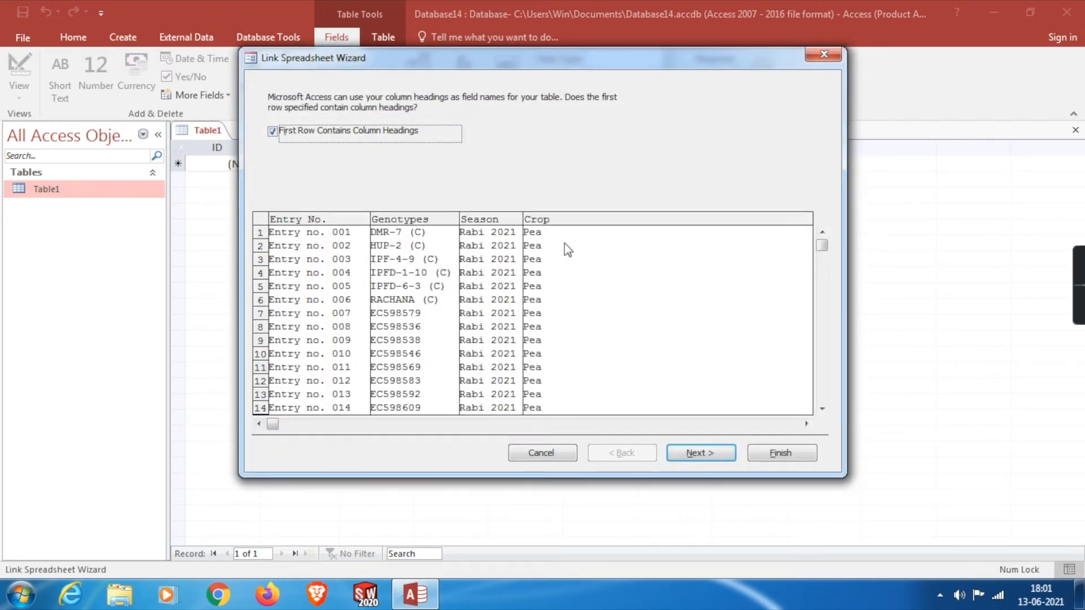
left_click(701, 454)
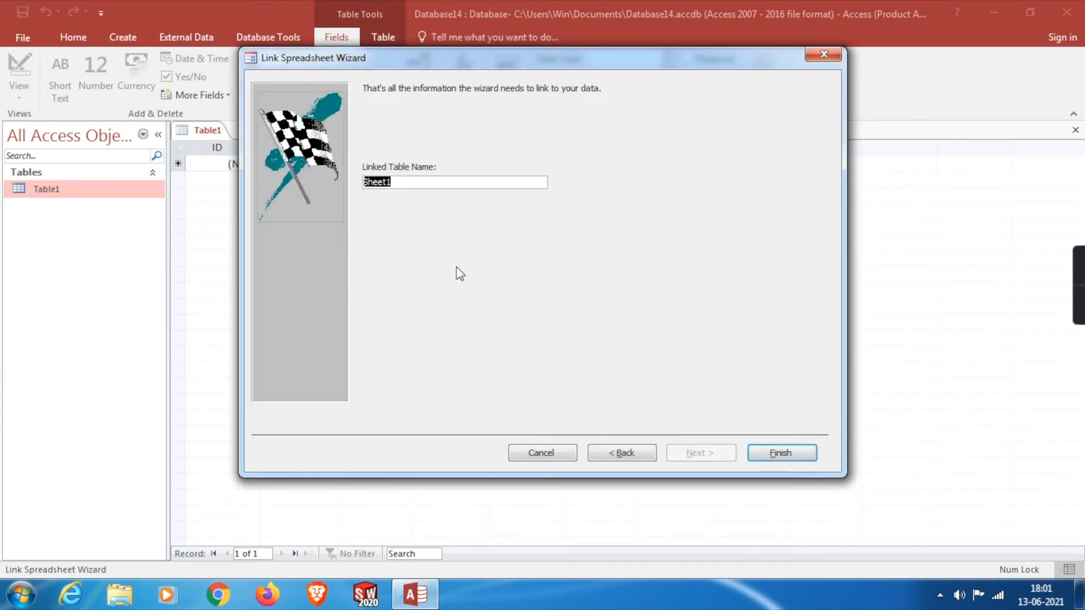
type("pea")
left_click(780, 453)
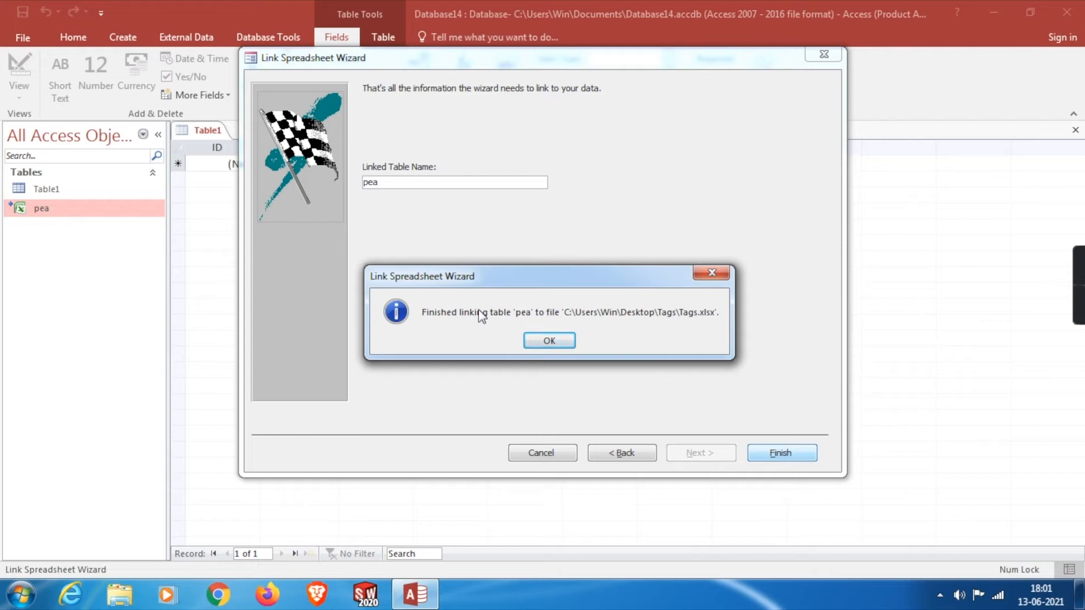
left_click(558, 346)
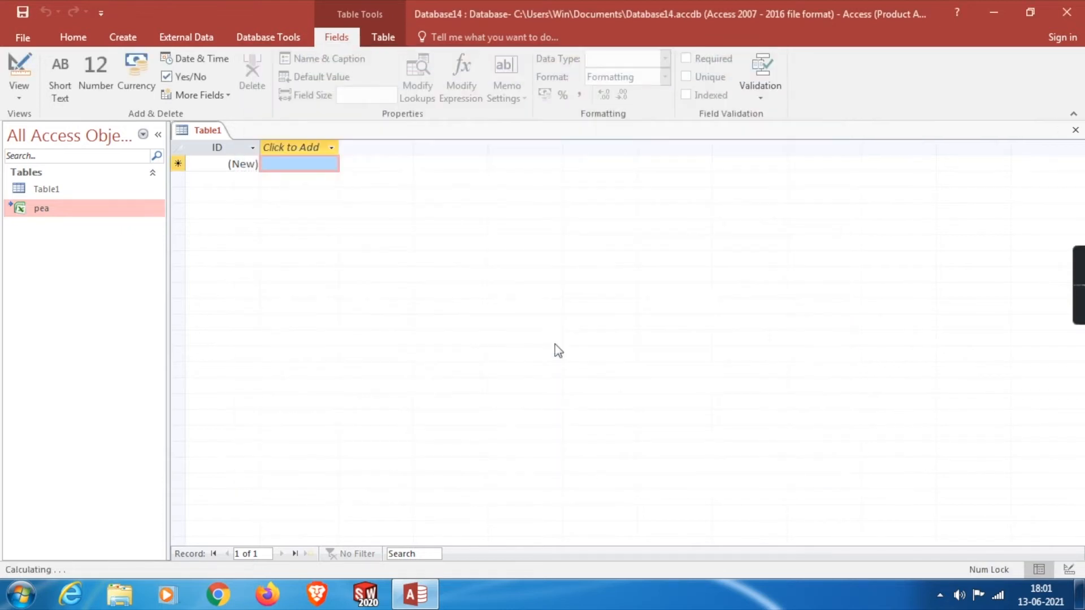
Start the Label Wizard for the pea table with metric units selected.
double_click(108, 209)
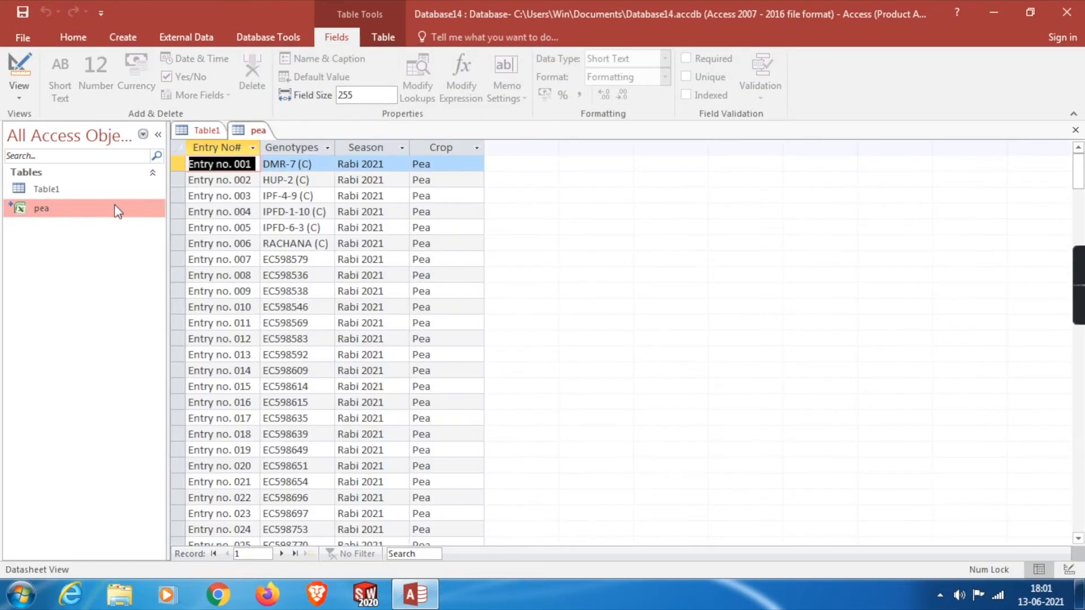
left_click(123, 37)
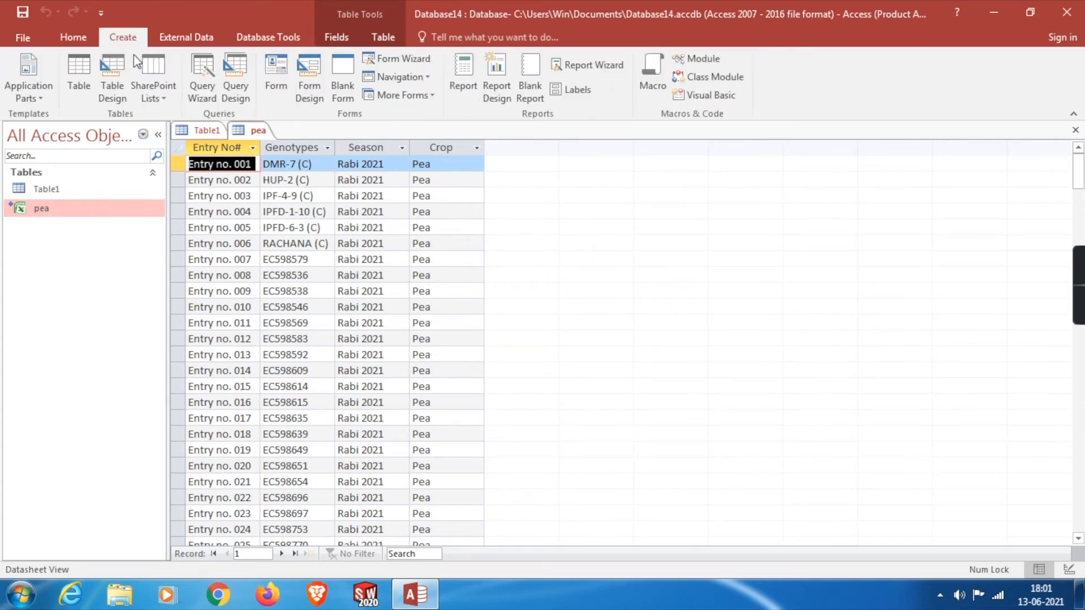
left_click(577, 90)
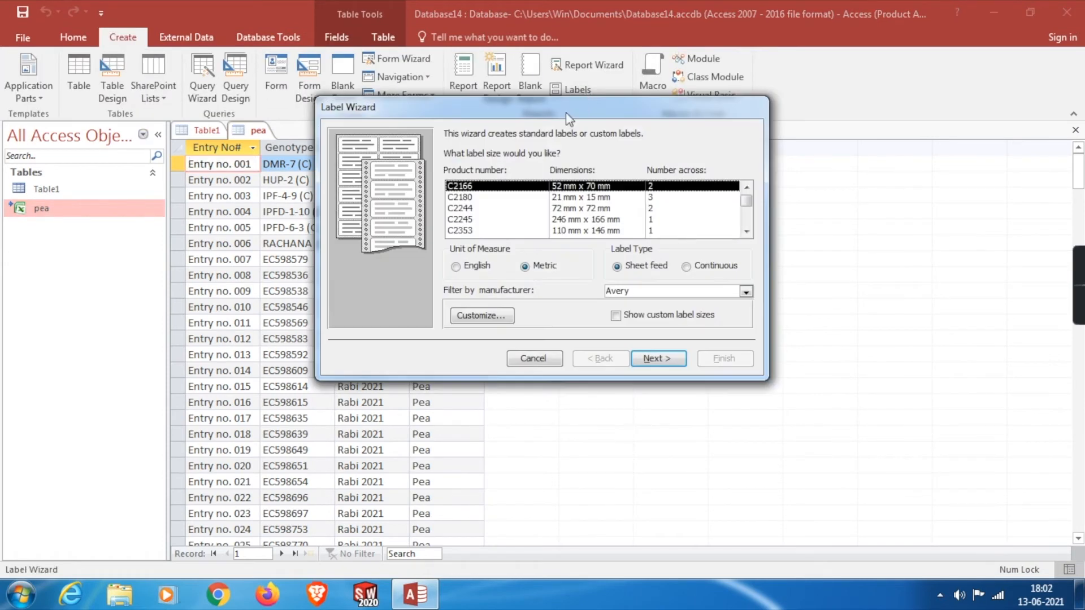
scroll(556, 200, "down", 5)
scroll(559, 203, "down", 5)
scroll(567, 208, "up", 10)
left_click(457, 266)
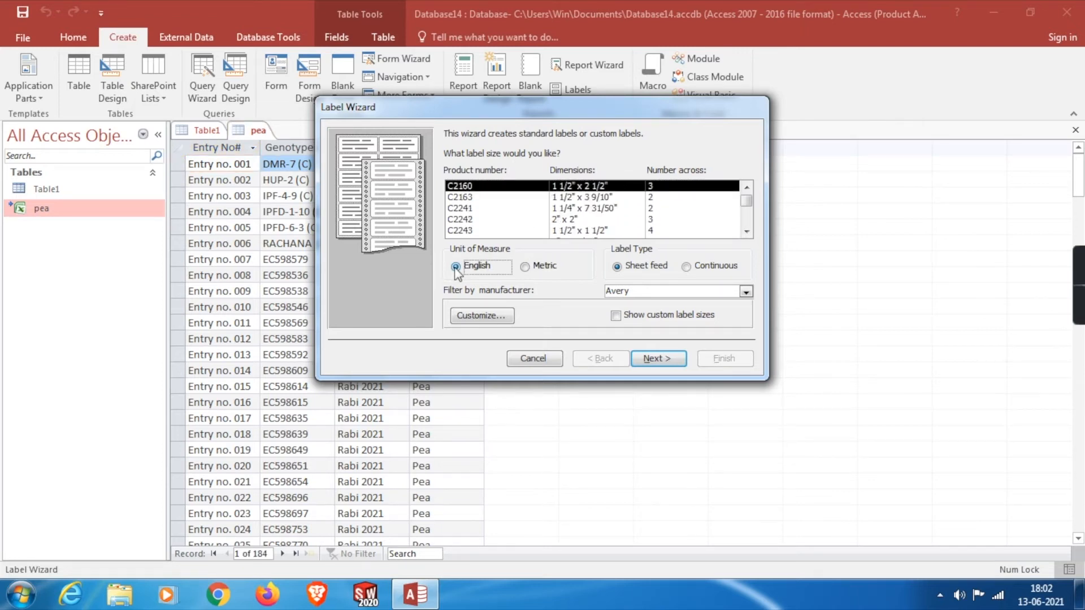
left_click(525, 266)
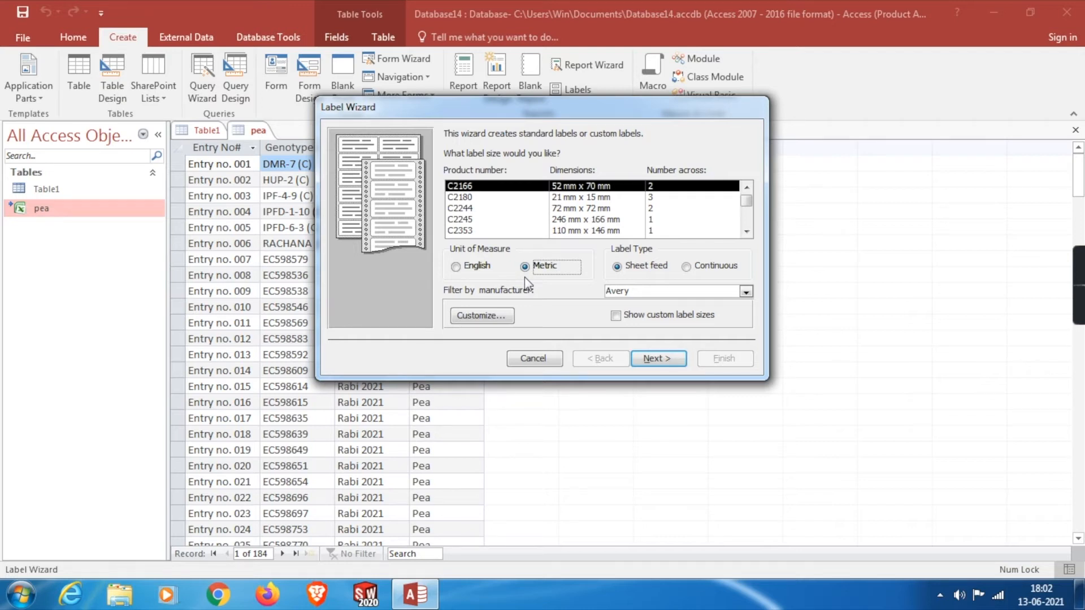
Begin a new sheet-feed custom label size with 2 labels across.
left_click(480, 316)
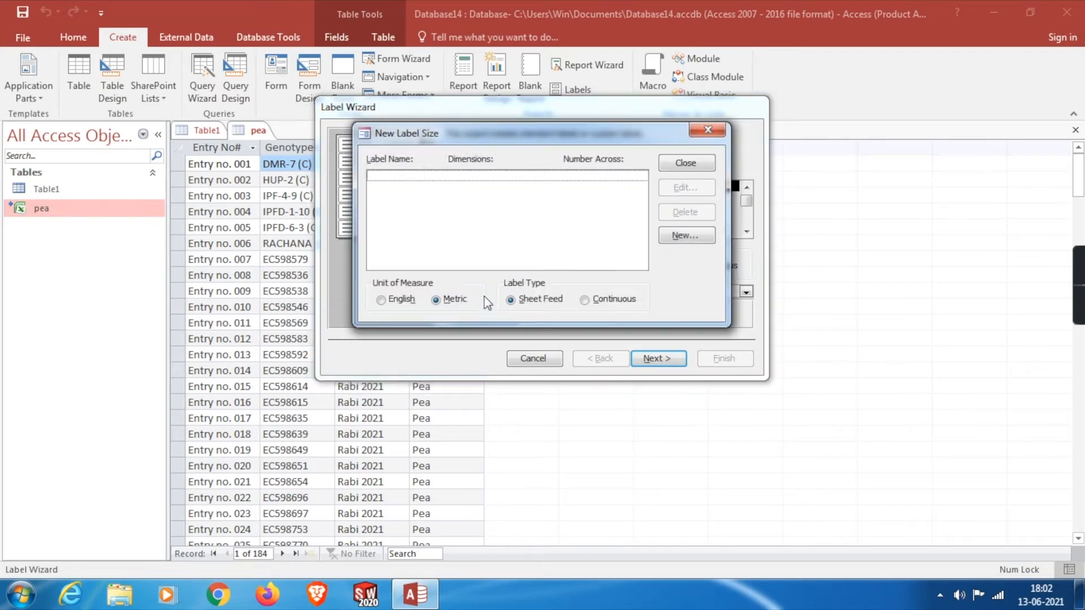
left_click(686, 236)
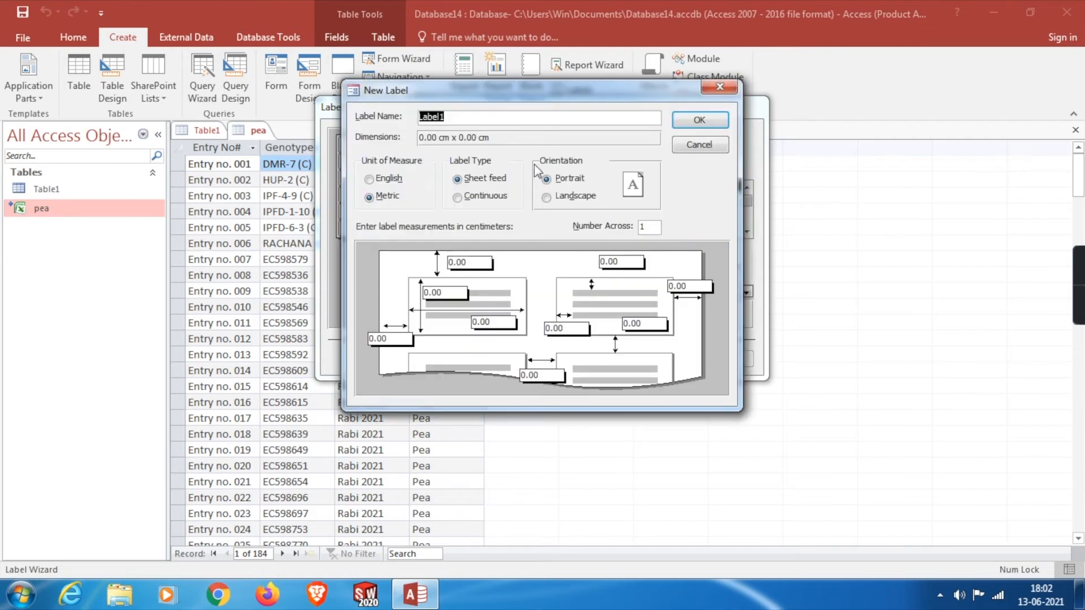
type("pea tags")
left_click(457, 197)
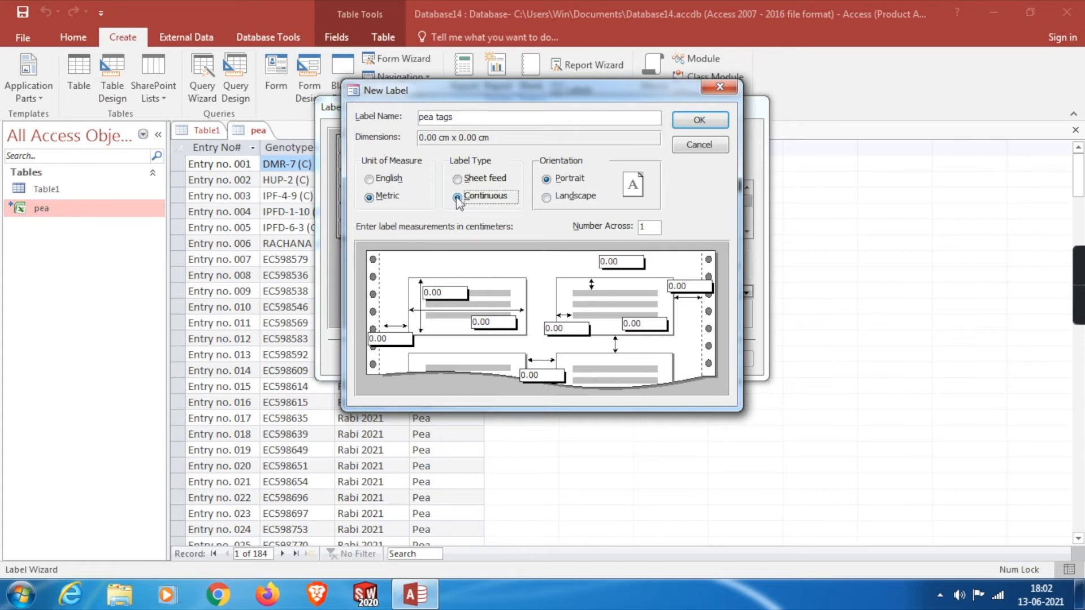
left_click(458, 179)
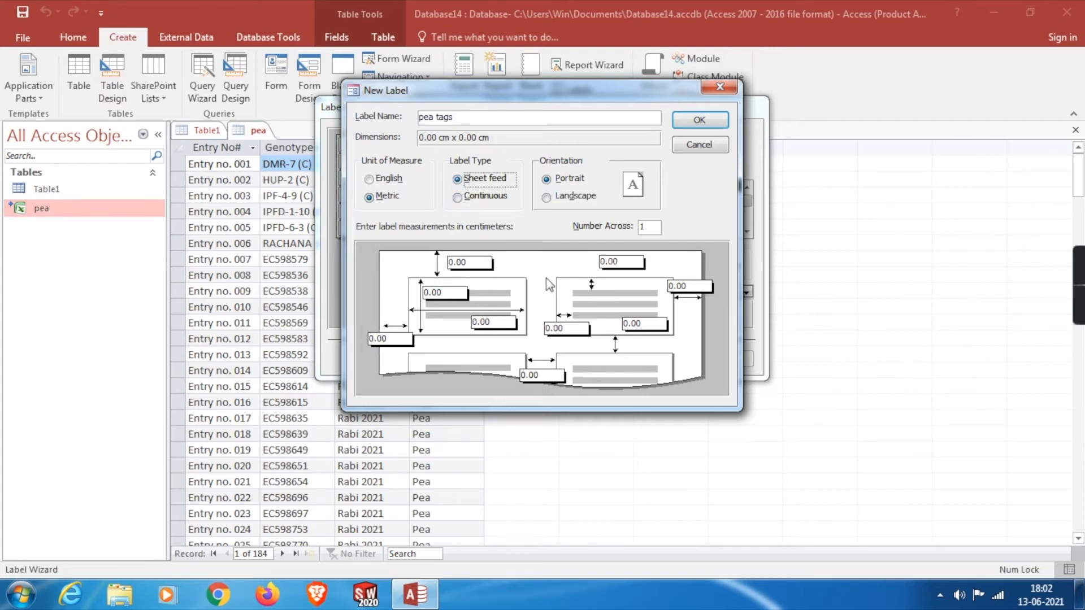
double_click(642, 225)
Enter the margins, 3 cm height, 8 cm width and 0.50 spacing measurements.
left_click_drag(701, 287, 670, 287)
type("1")
key("Tab")
type("1")
key("Tab")
type("3")
key("Tab")
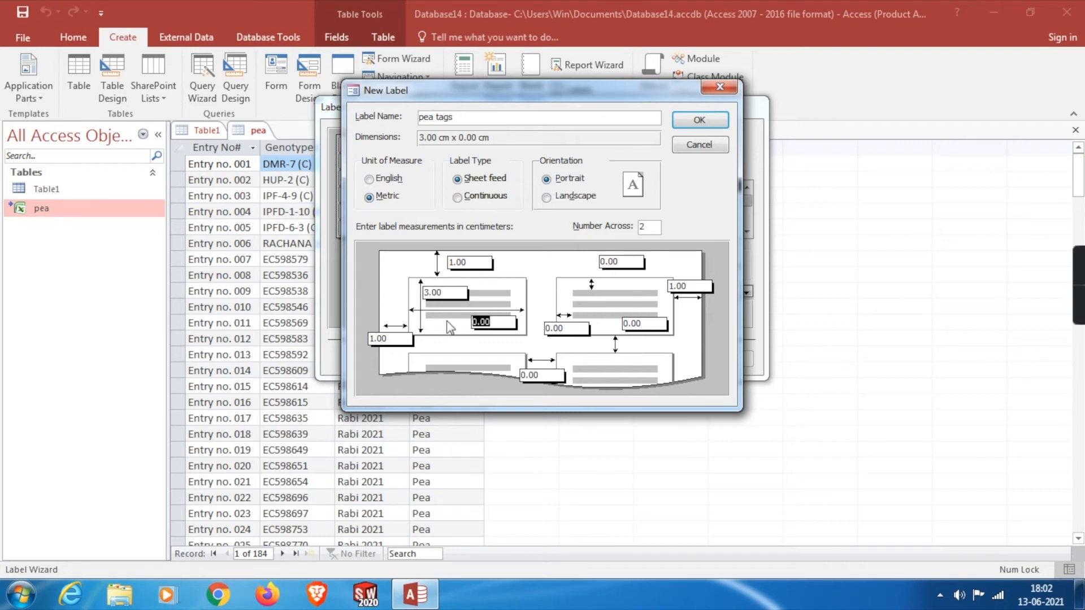
type("8")
key("Tab")
type("0.")
type("5")
left_click(622, 261)
type("0.5")
left_click(642, 325)
type("0.")
Clear the right margin, accept the printable-area warning and trim the adjusted margin value.
left_click_drag(689, 286, 641, 288)
key("BackSpace")
left_click(700, 119)
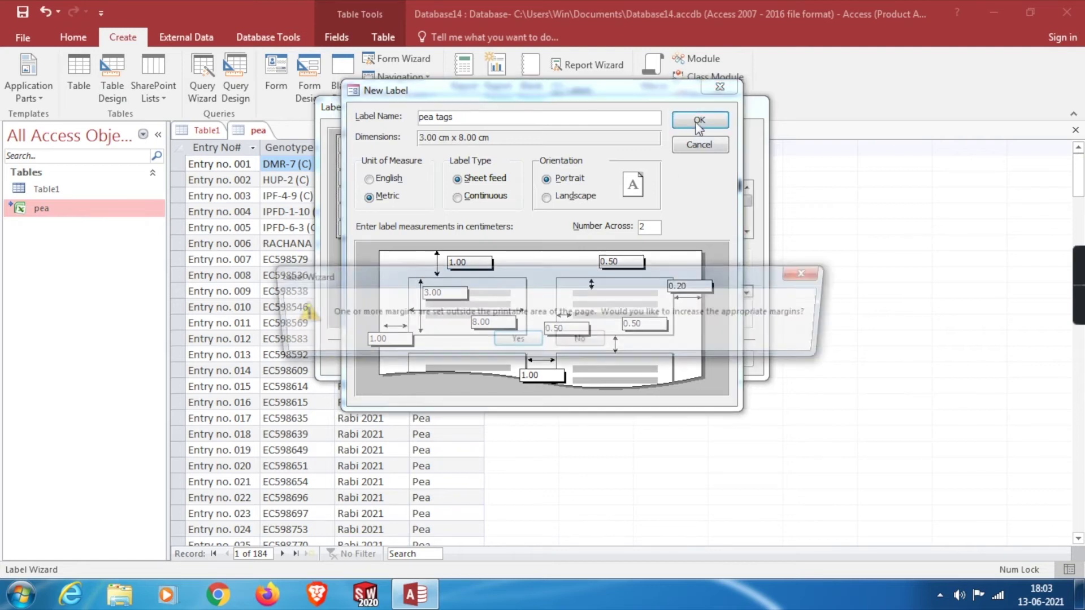
left_click(516, 341)
mouse_move(688, 287)
left_mouse_down()
mouse_move(666, 285)
mouse_move(724, 286)
left_mouse_up()
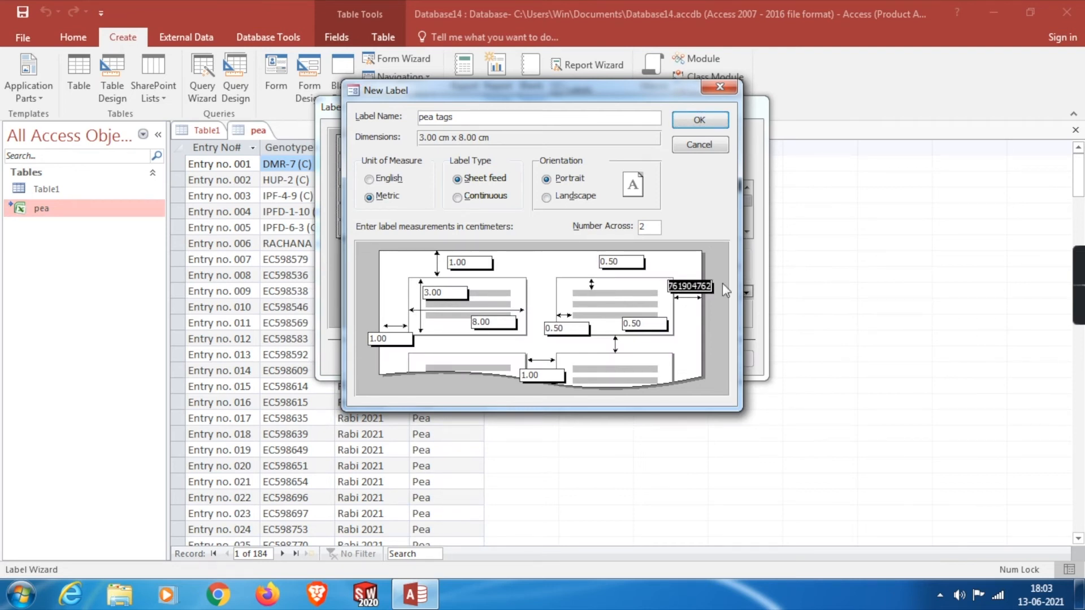
key("BackSpace")
key("BackSpace")
Save the pea tags label size and continue with it in the wizard.
left_click(700, 121)
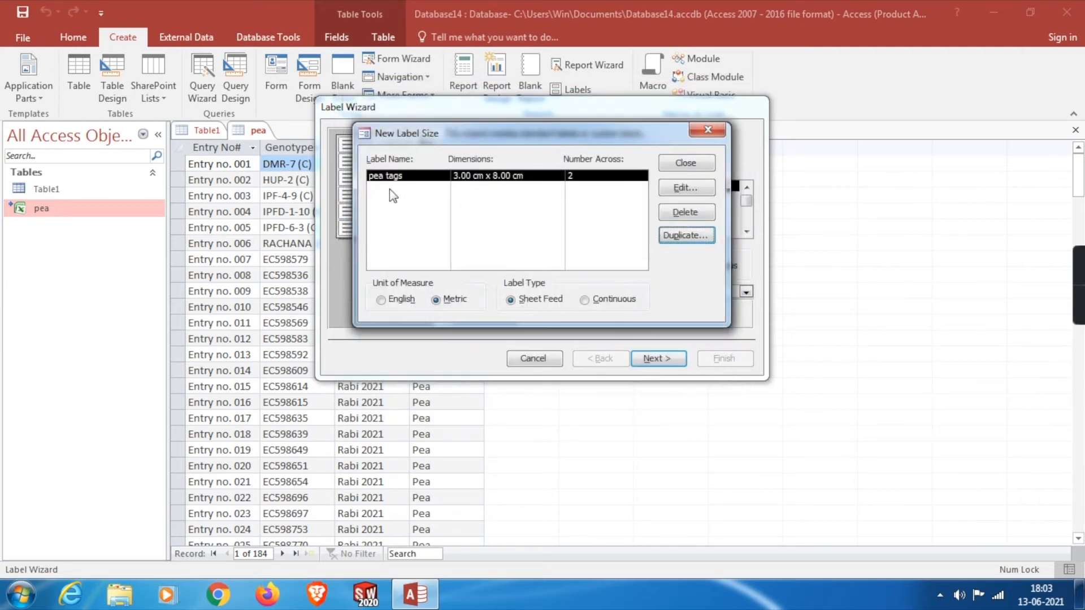
left_click(708, 130)
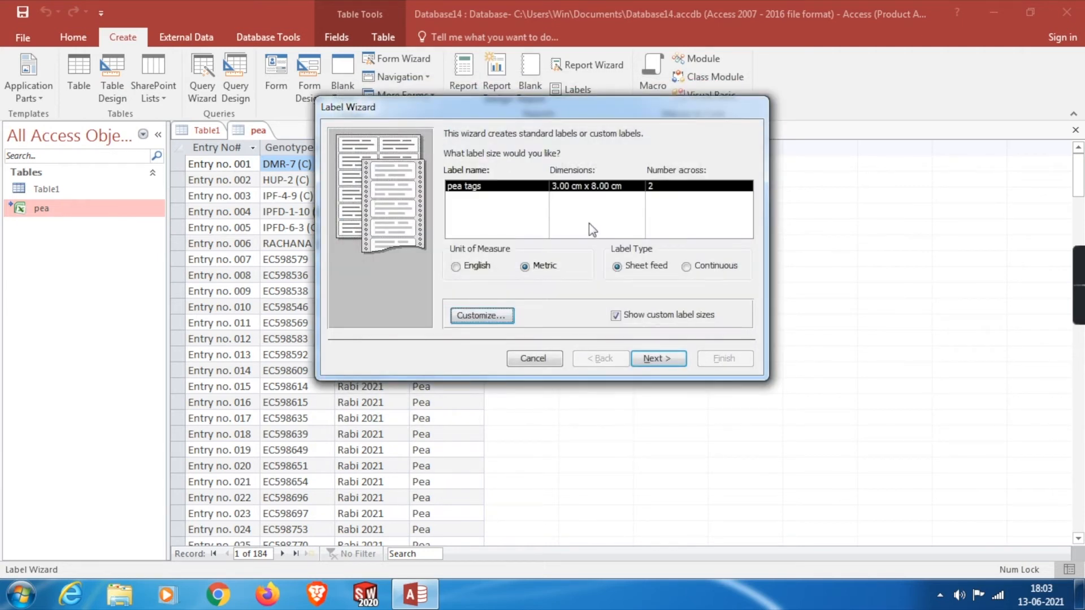
left_click(659, 358)
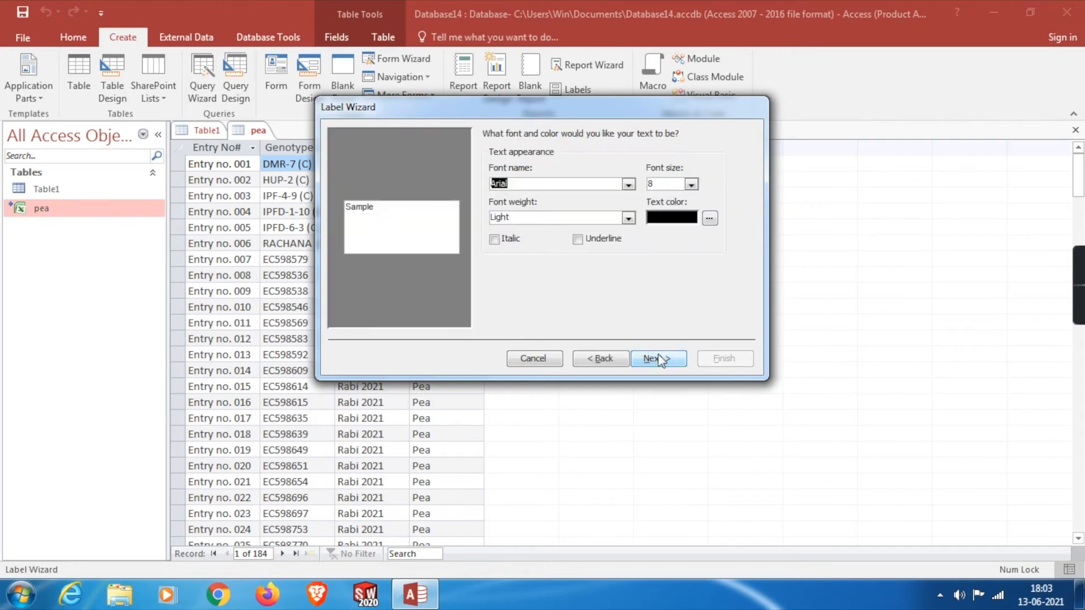
Set the label text to Arial 16 Heavy, leaving italic and underline off.
left_click(691, 186)
left_click(661, 272)
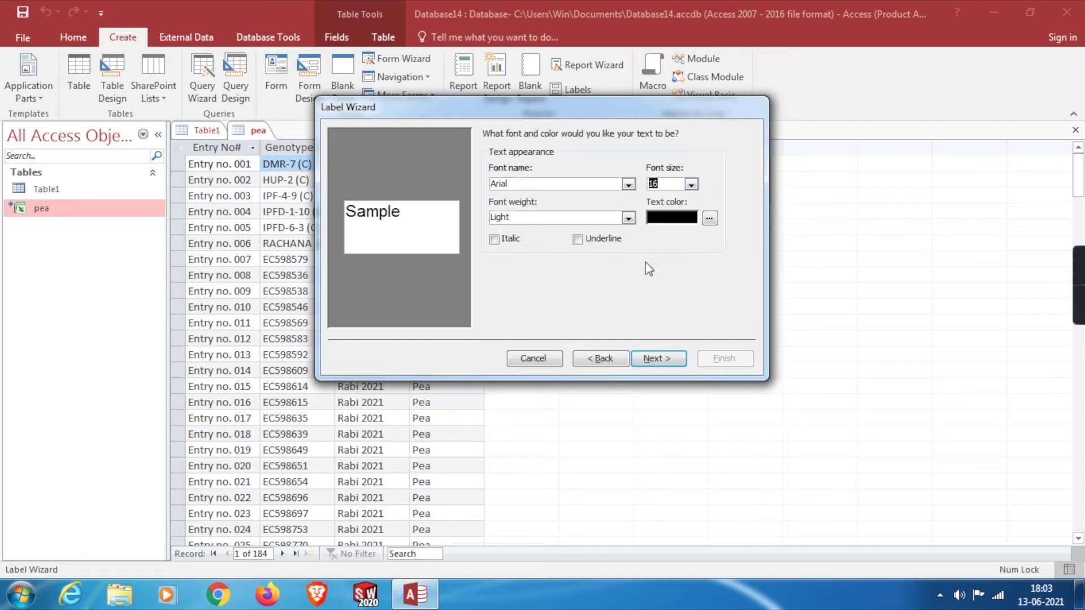
left_click(628, 218)
left_click(518, 319)
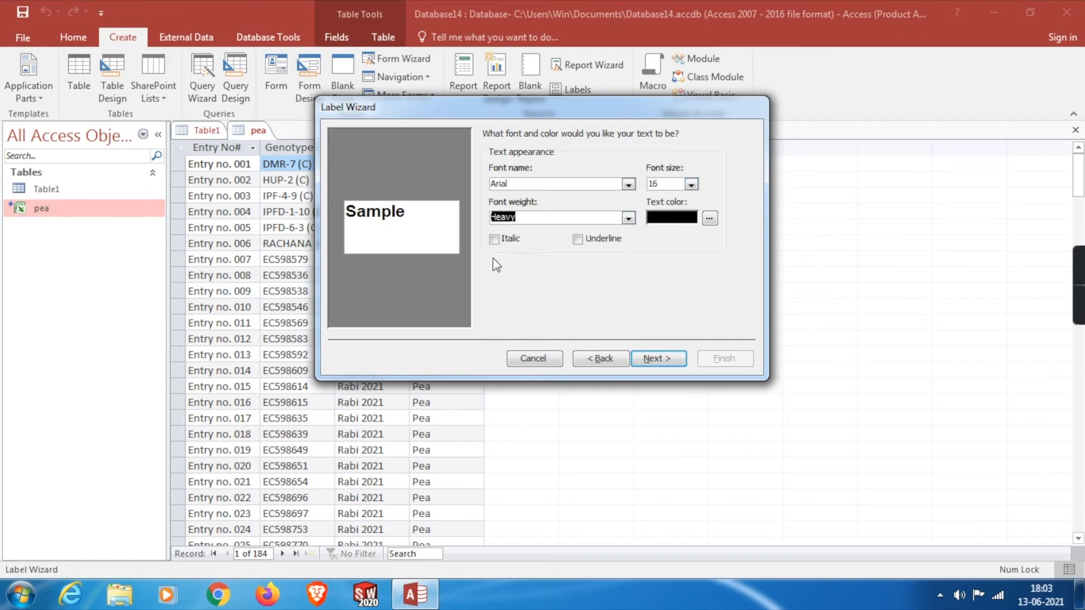
left_click(494, 239)
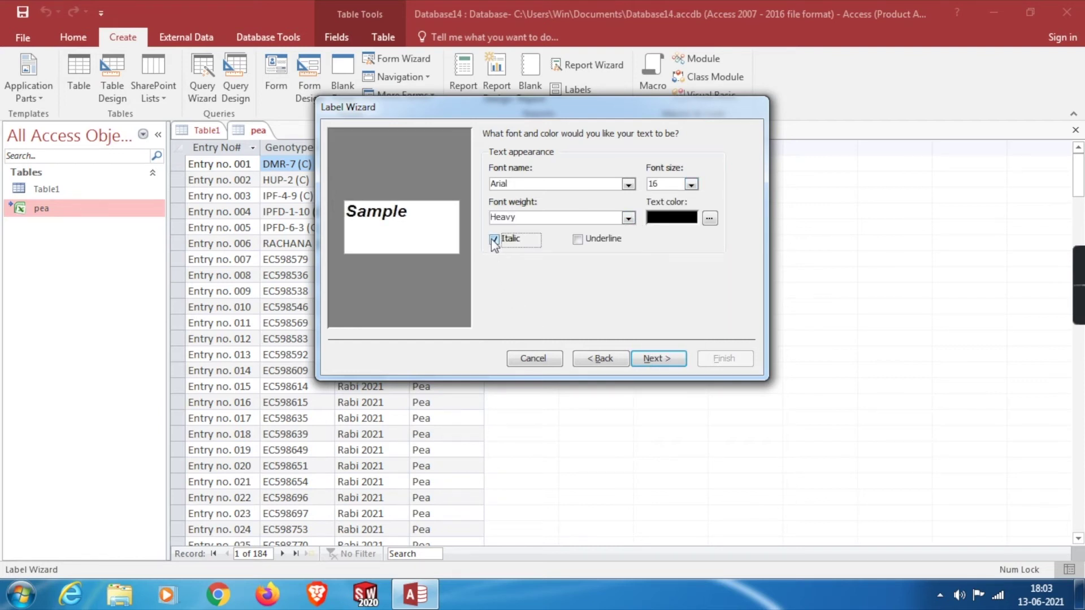
left_click(577, 239)
left_click(577, 240)
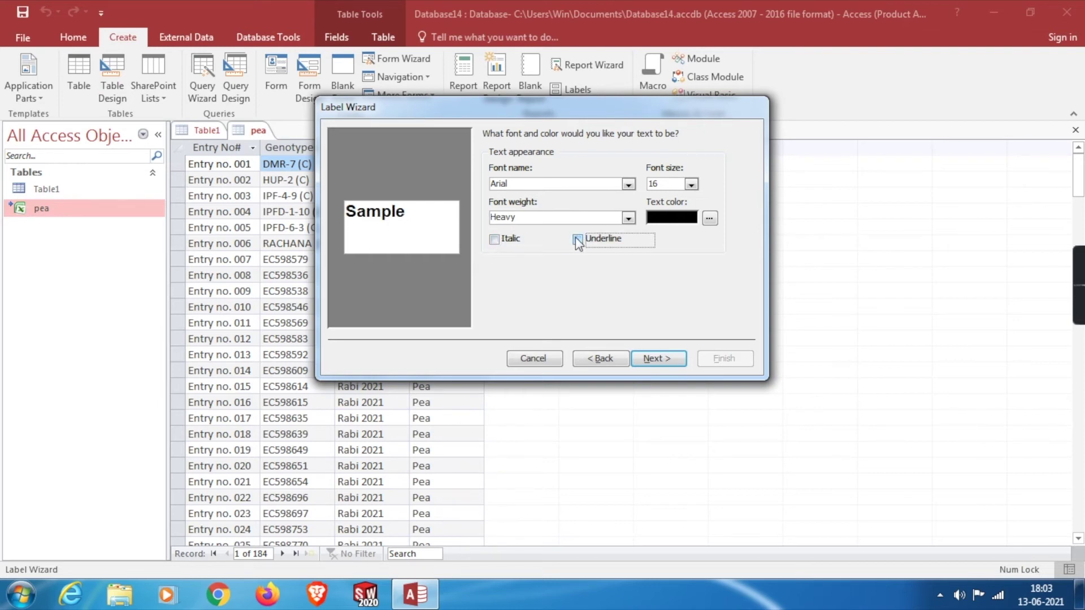
Put Season and Crop on the prototype label's first line.
left_click(657, 357)
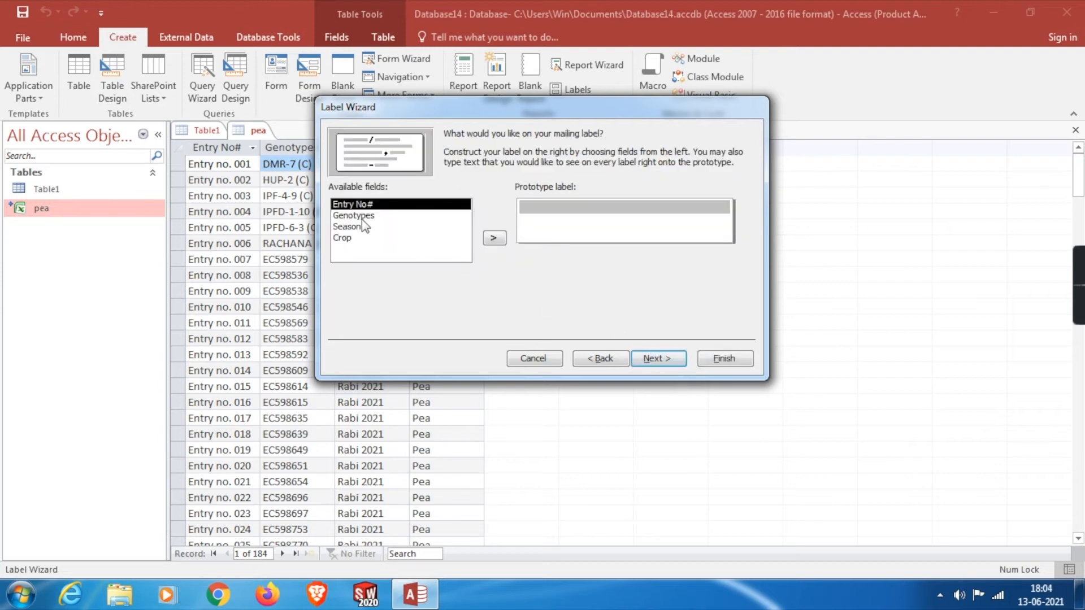
left_click(353, 237)
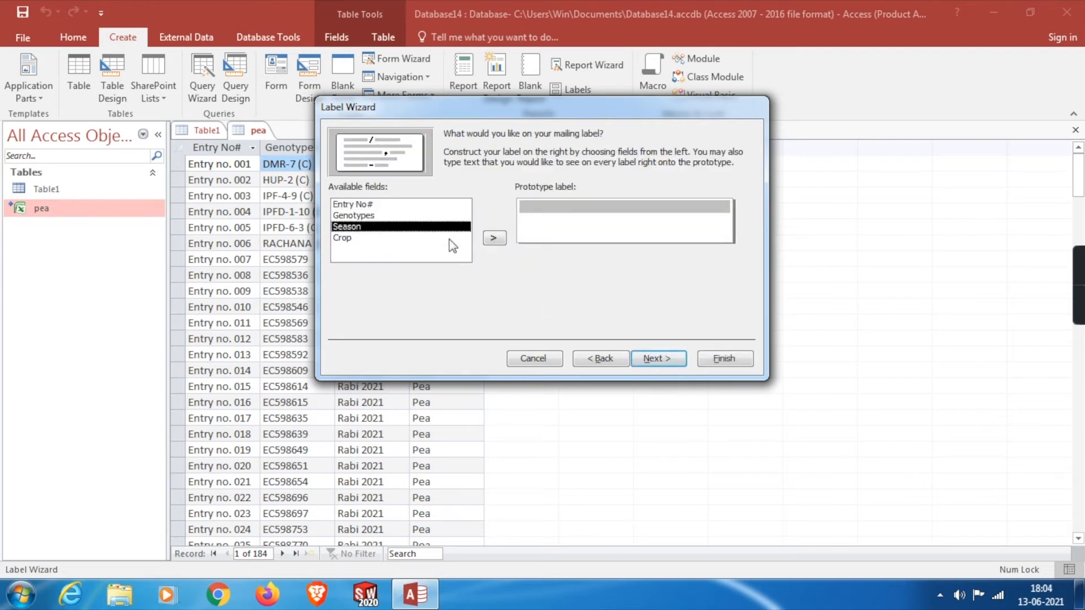
left_click(491, 239)
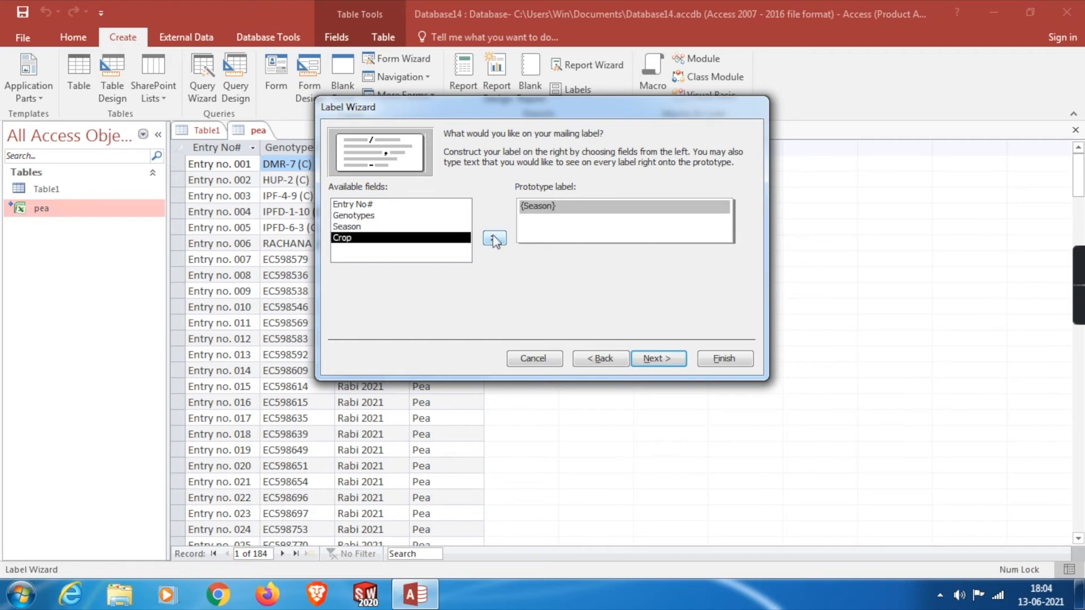
left_click(495, 241)
key("Return")
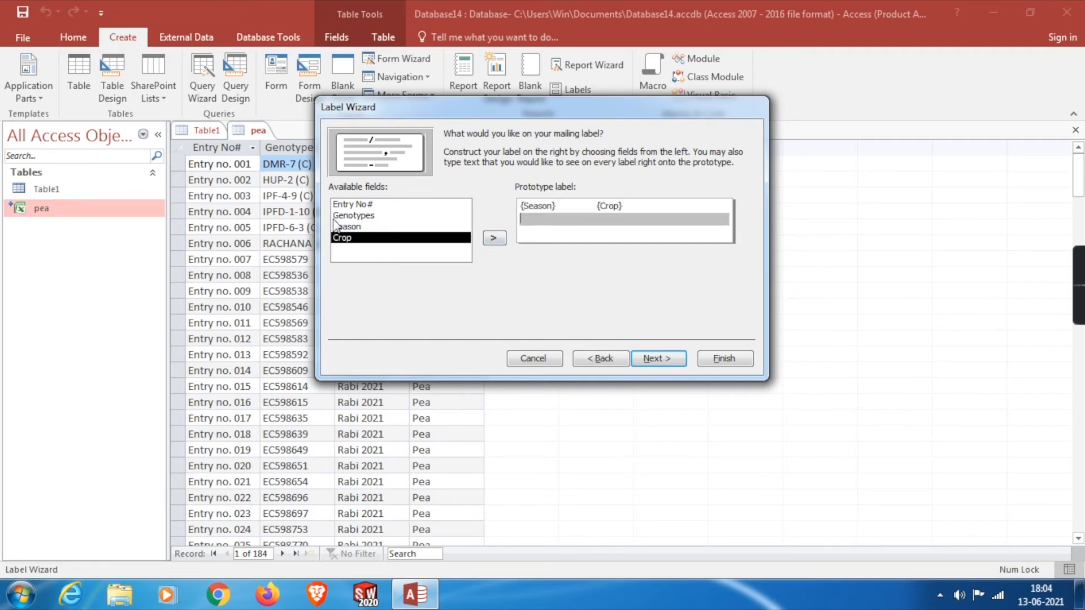
Add Entry No# on the second line and Genotypes on a third line.
left_click(353, 207)
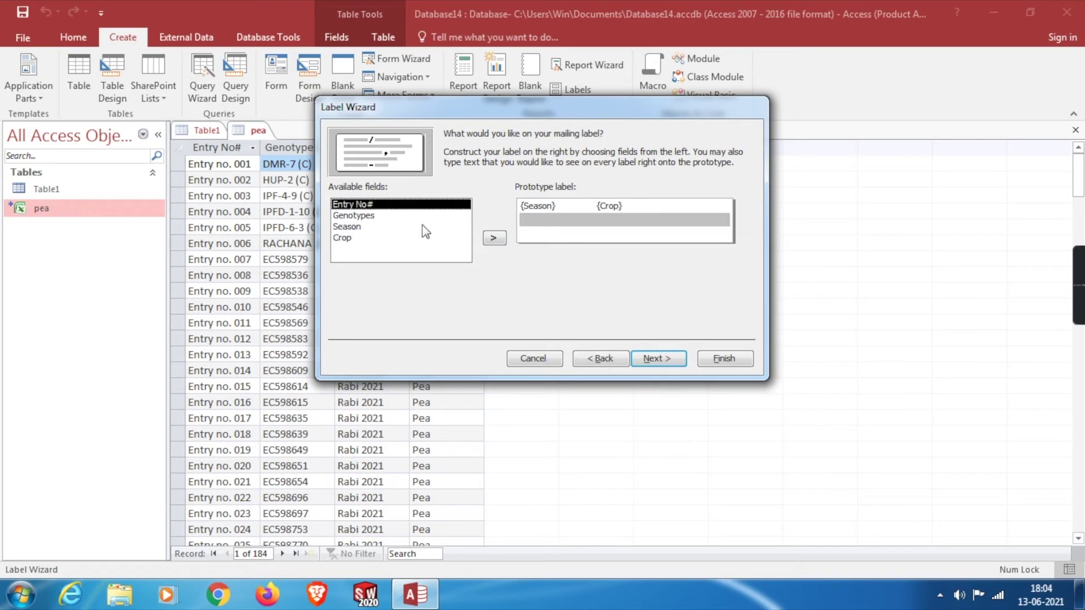
left_click(495, 239)
key("Return")
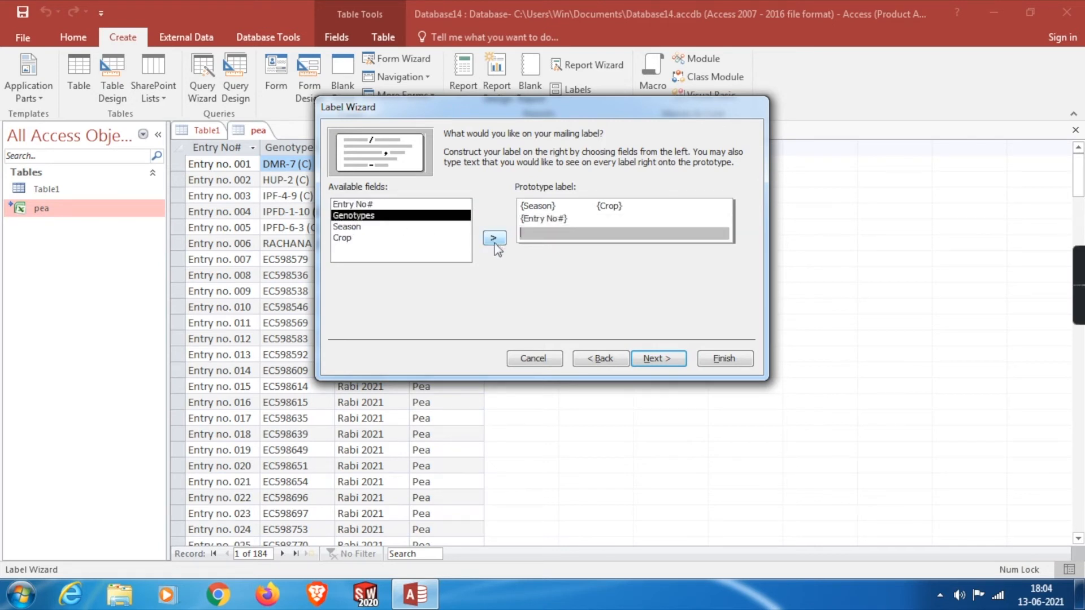
left_click(493, 240)
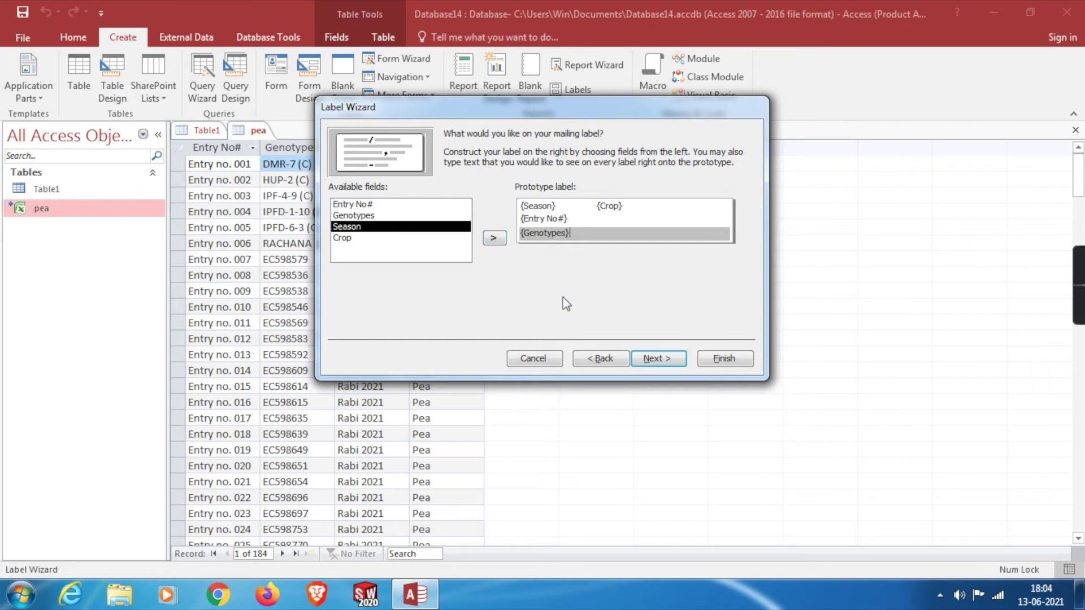
Sort the labels by Entry No# then Genotypes and advance to the report-naming page.
left_click(665, 361)
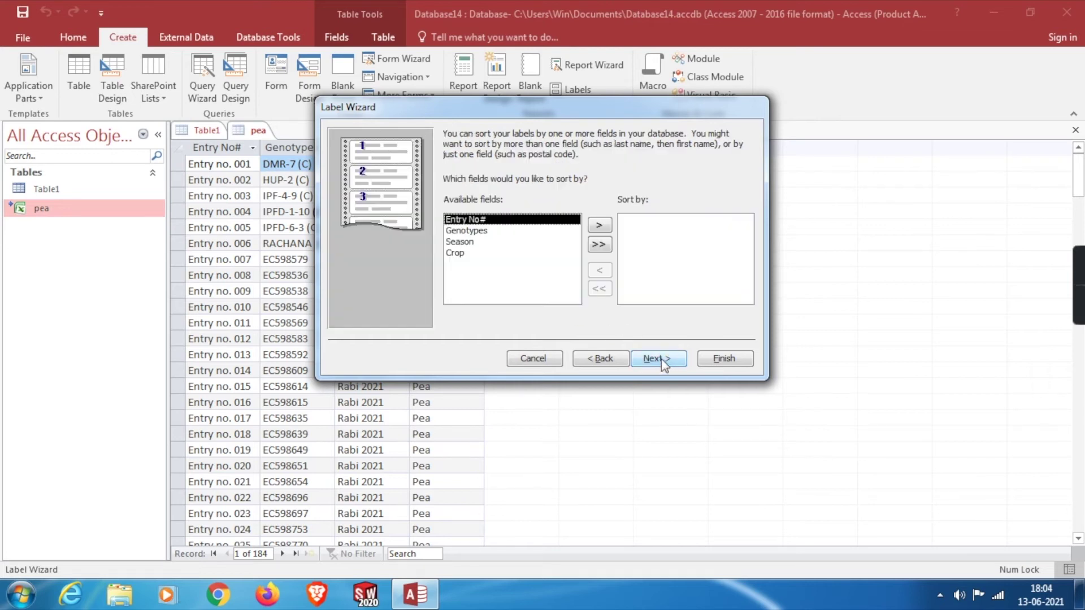
left_click(599, 226)
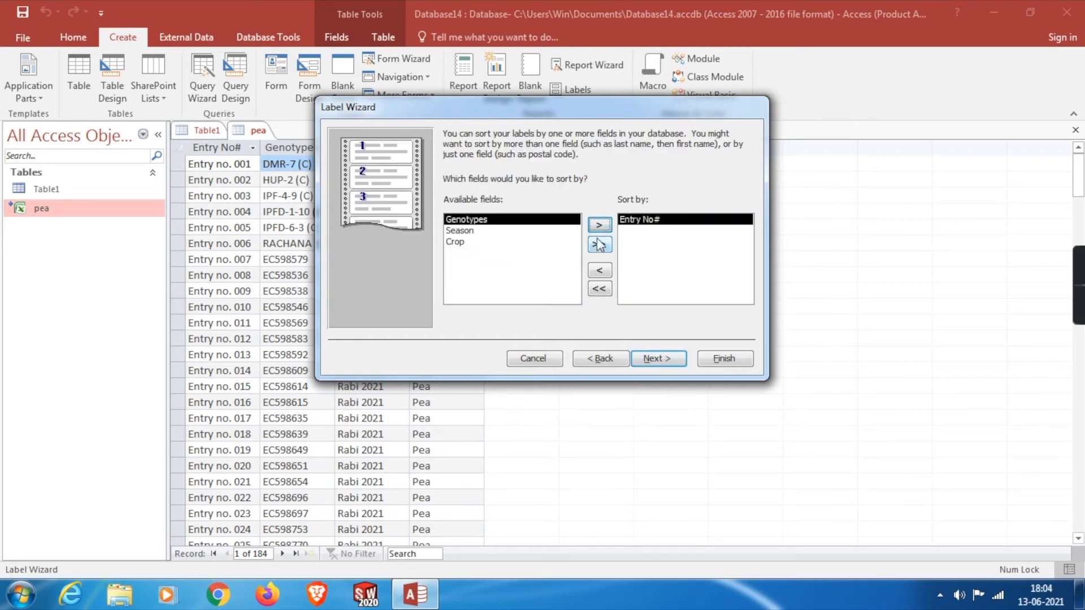
left_click(599, 226)
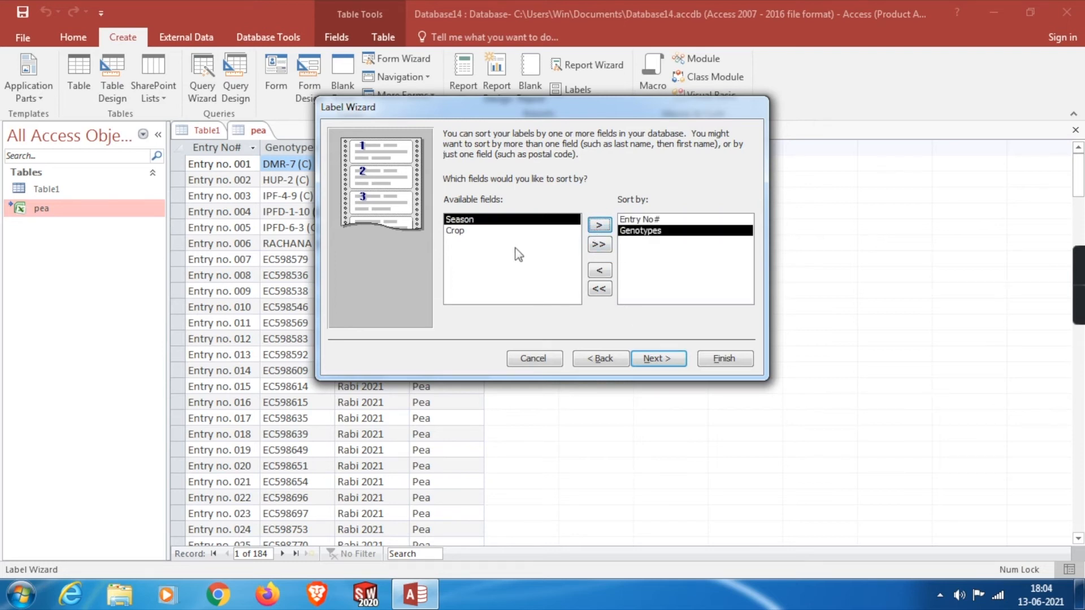
left_click(661, 359)
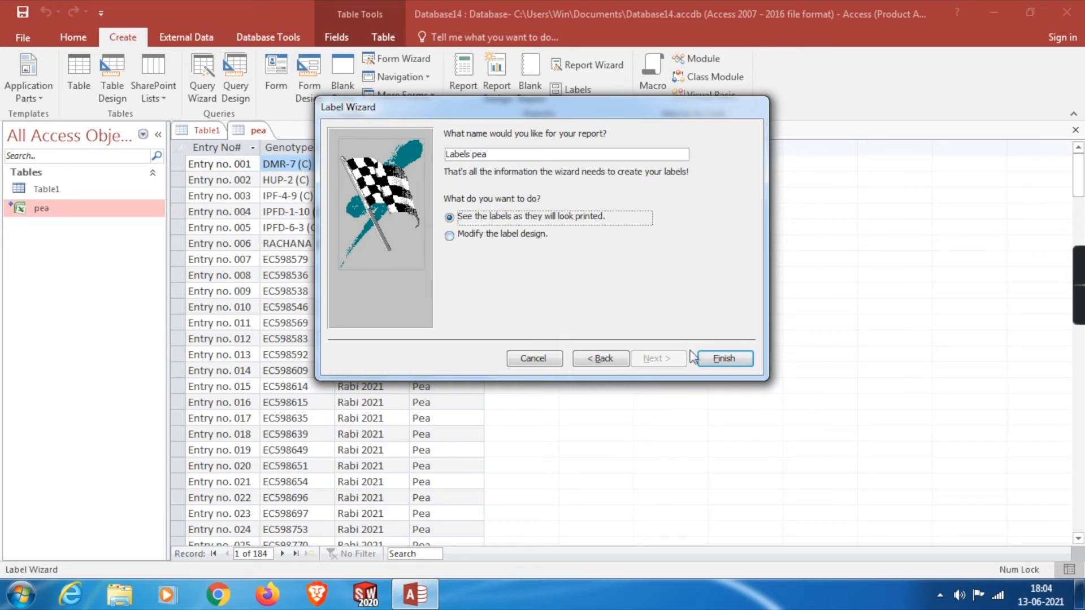
Finish the wizard, zoom the Labels pea preview and bring up the report's shortcut options.
left_click(720, 363)
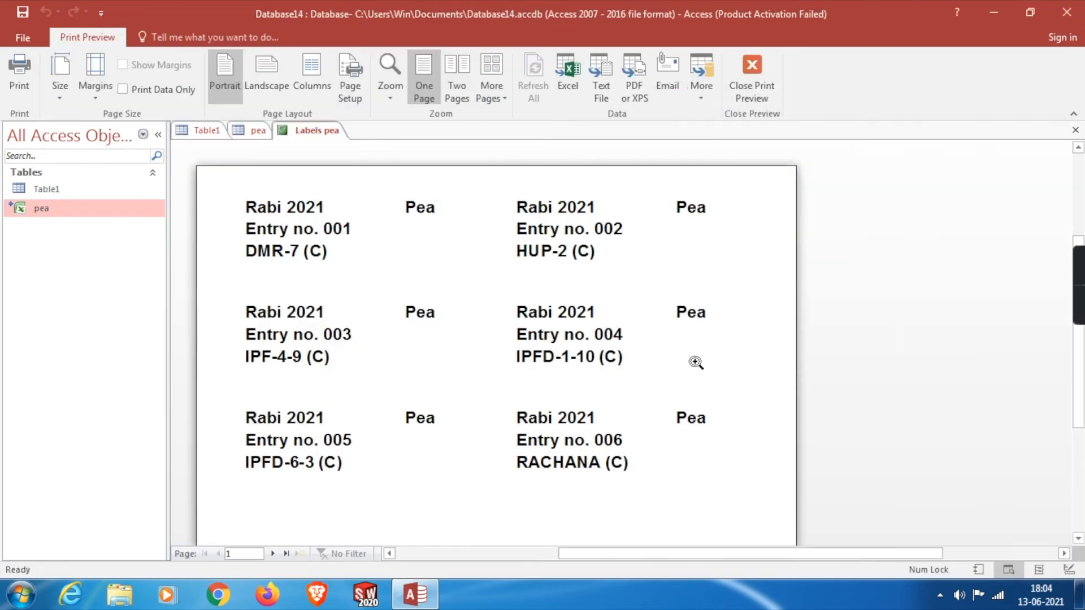
scroll(583, 334, "down", 1)
scroll(583, 335, "up", 1)
scroll(584, 335, "down", 1)
scroll(584, 334, "up", 1)
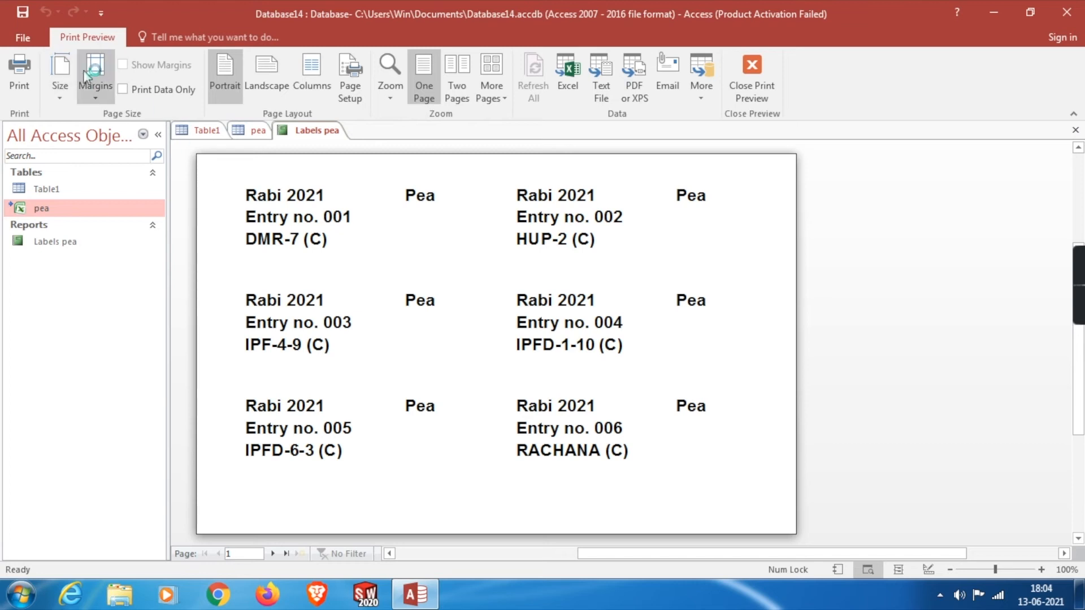
left_click(60, 85)
left_click(89, 127)
left_click(424, 320)
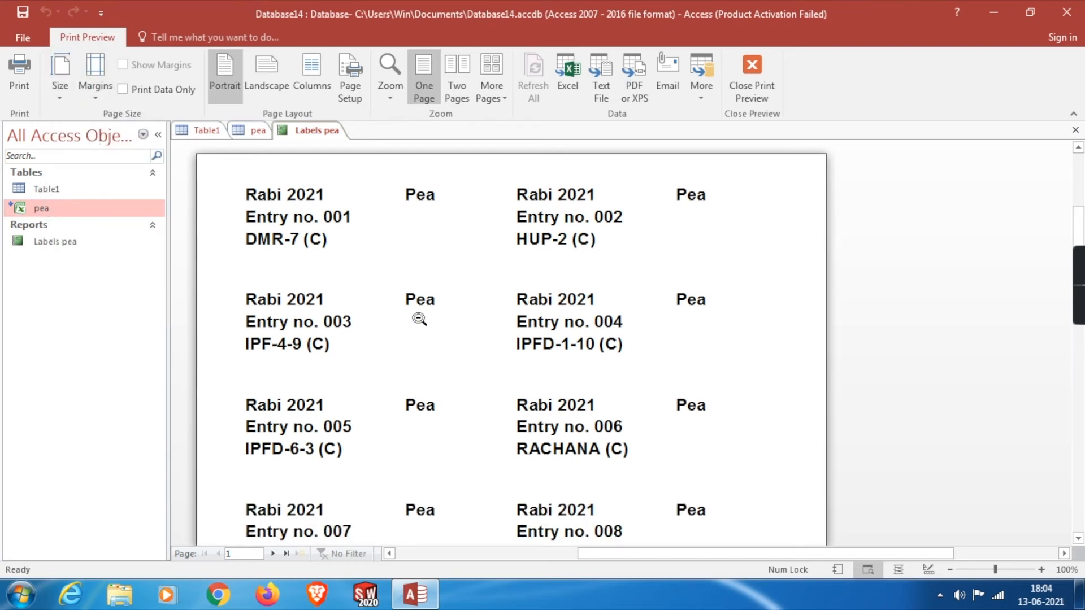
scroll(455, 322, "down", 2)
scroll(455, 322, "down", 3)
scroll(455, 322, "up", 2)
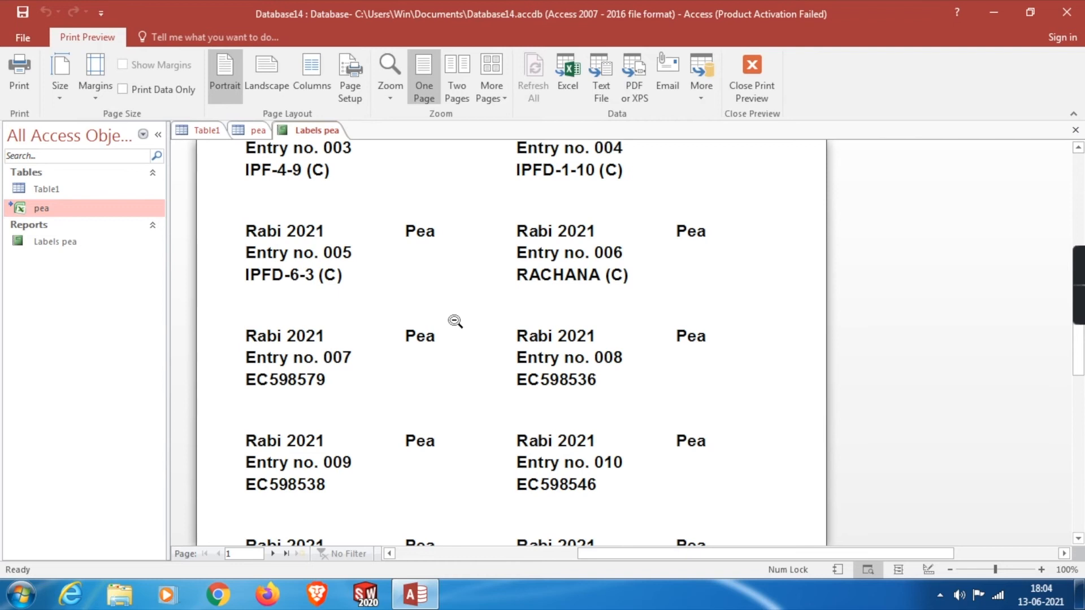
scroll(455, 323, "up", 2)
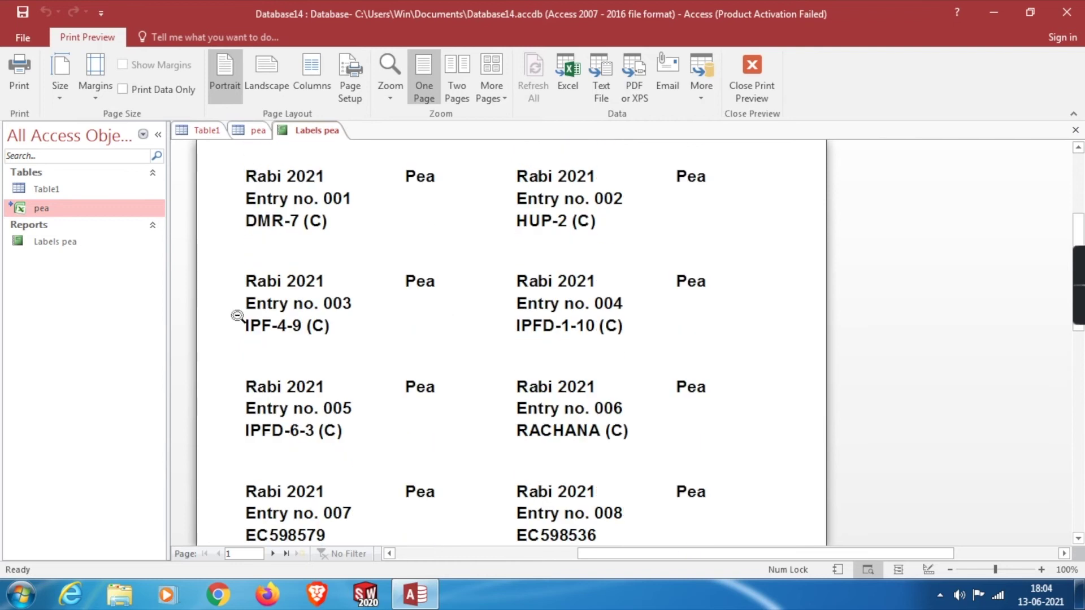
left_click(68, 243)
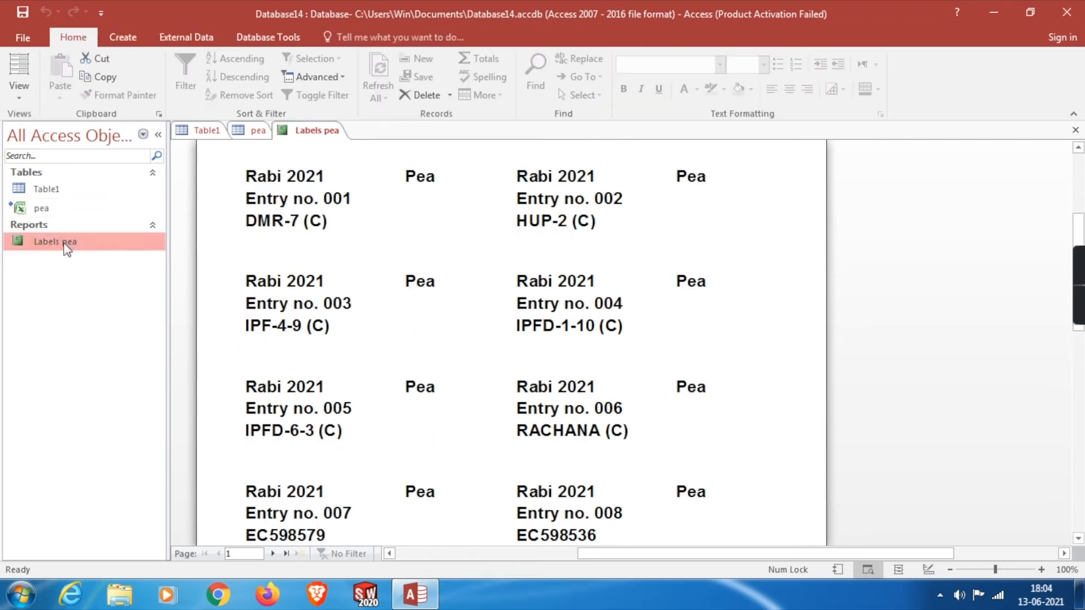
right_click(67, 247)
Switch Labels pea to Design View and centre the Entry No# text box.
left_click(110, 296)
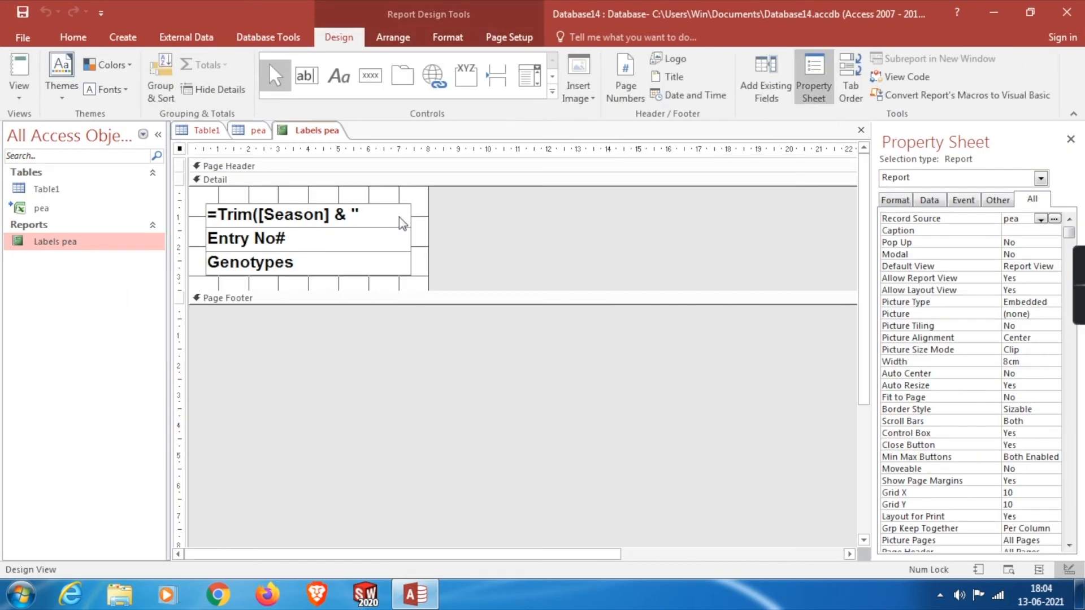
left_click(401, 218)
key("Escape")
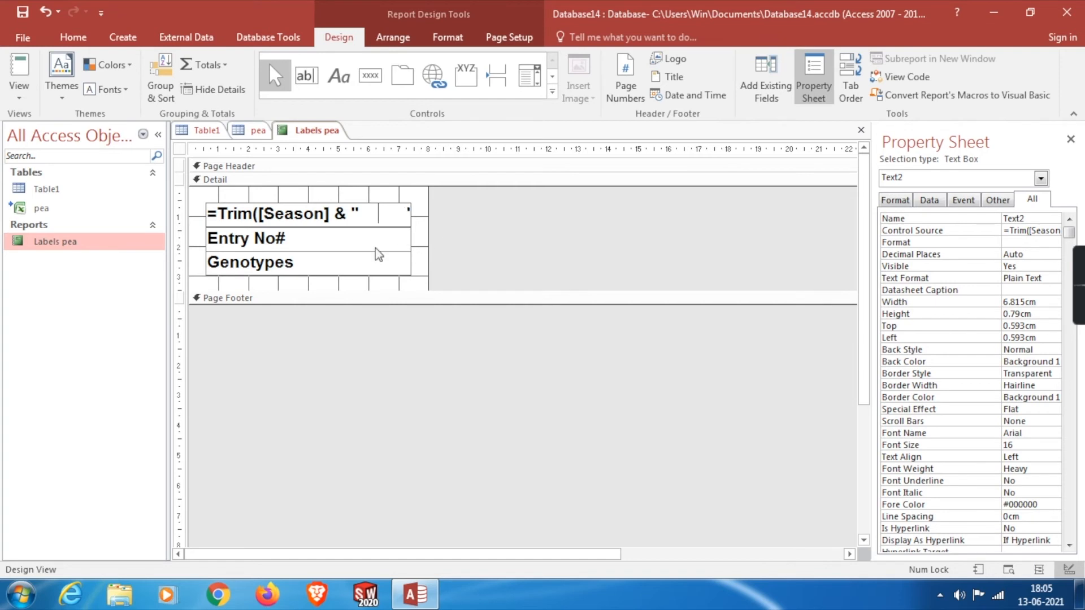
left_click(309, 241)
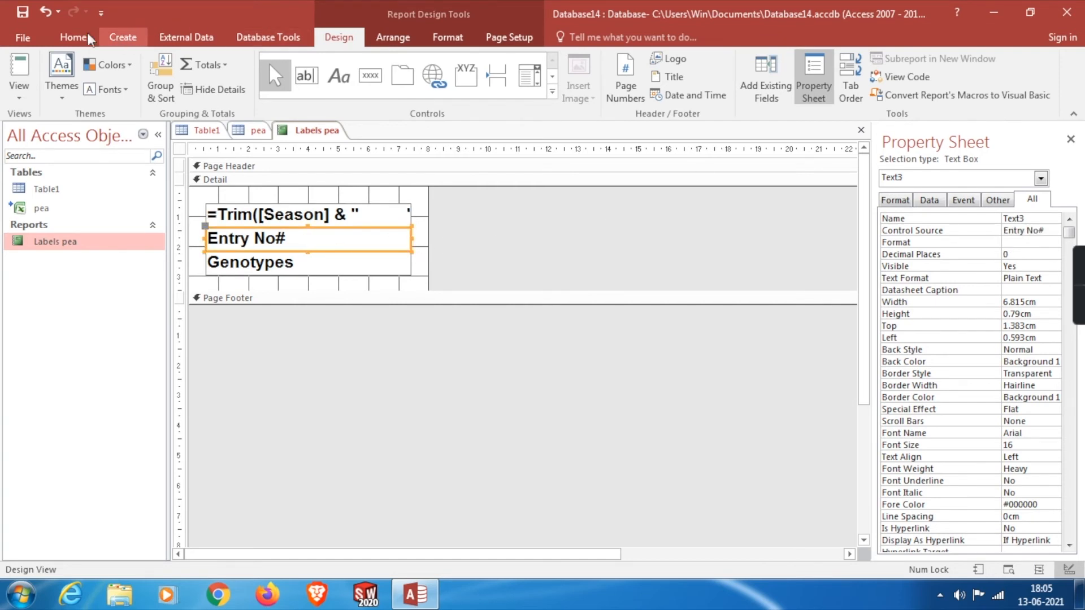
left_click(72, 37)
left_click(788, 90)
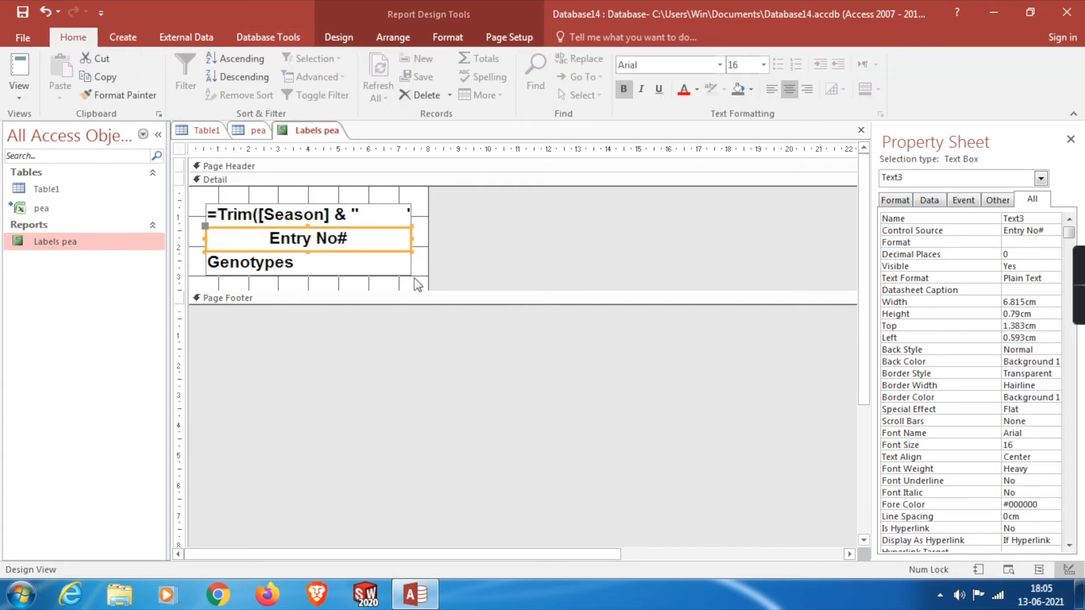
Centre the Genotypes text box too and preview the centred labels.
left_click(386, 264)
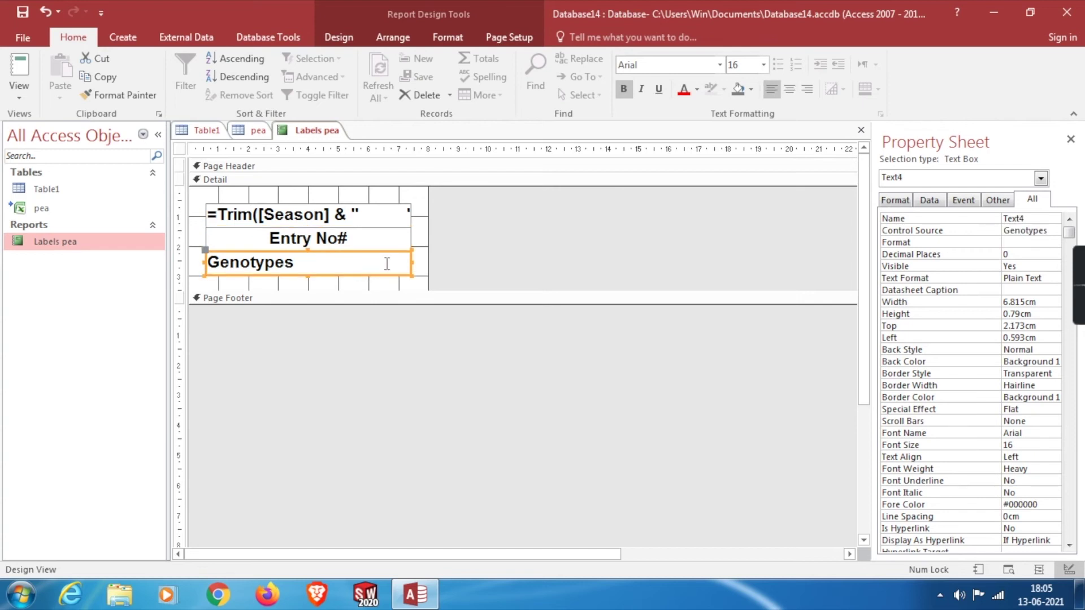
left_click(787, 90)
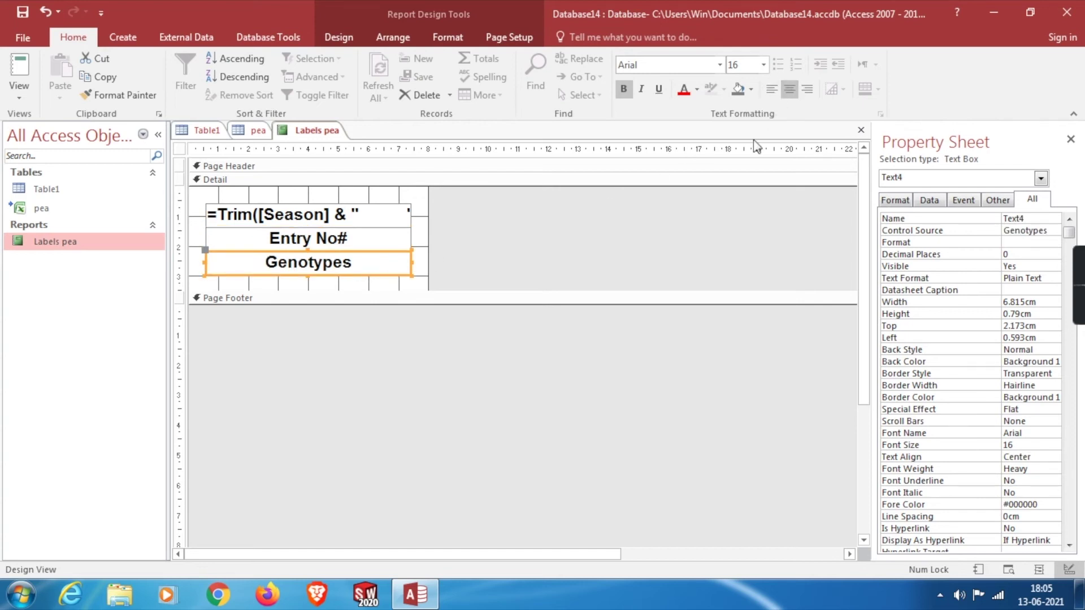
right_click(93, 242)
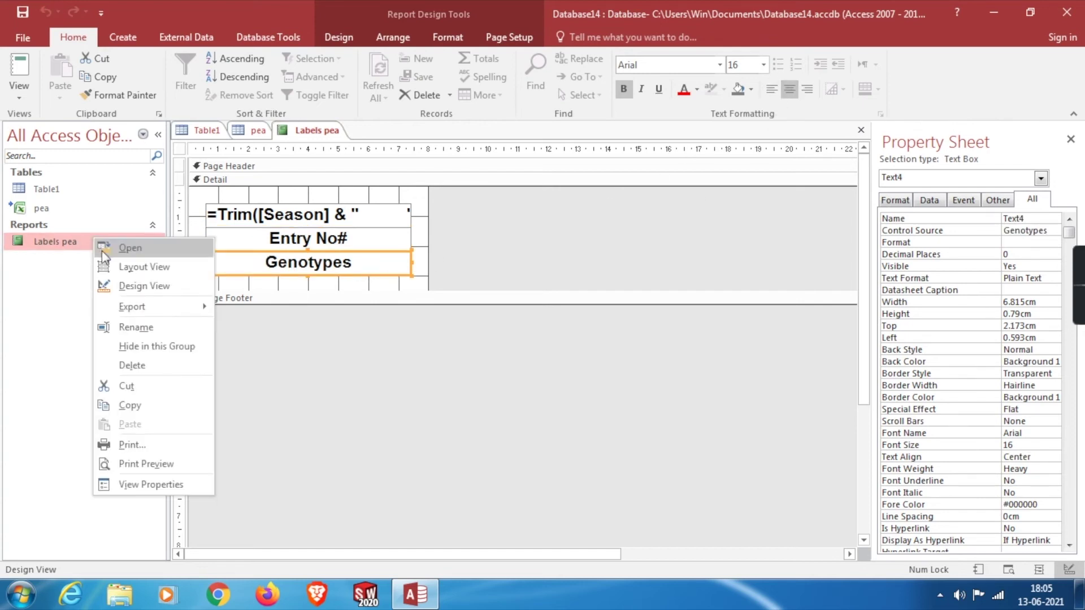
left_click(132, 465)
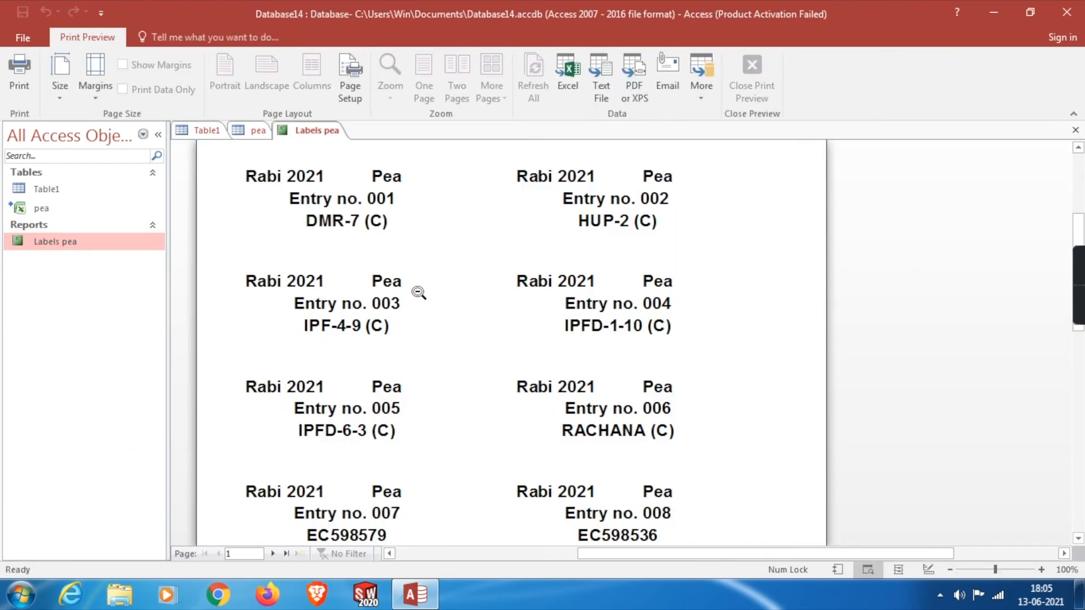
scroll(424, 289, "down", 1)
scroll(420, 293, "up", 1)
scroll(420, 294, "up", 1)
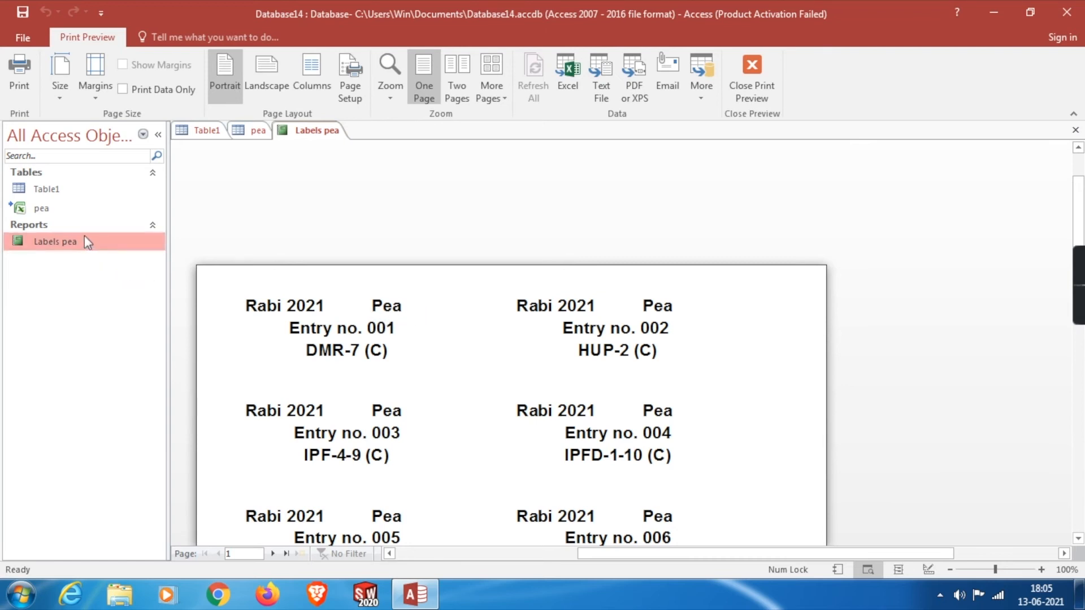
Add extra spaces between season and crop in the top-line expression and preview it.
right_click(58, 244)
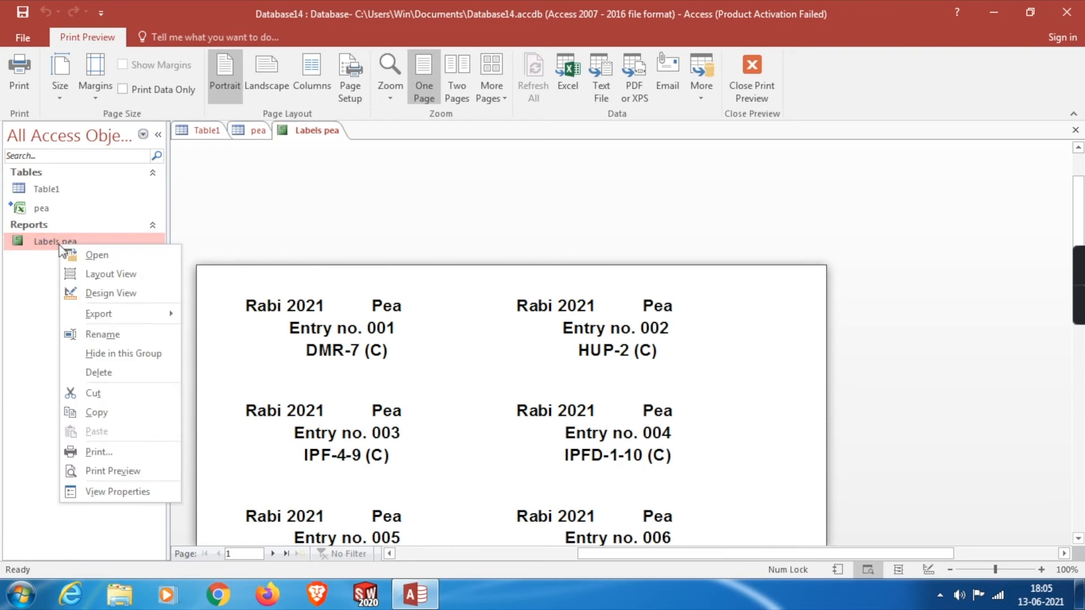
left_click(102, 288)
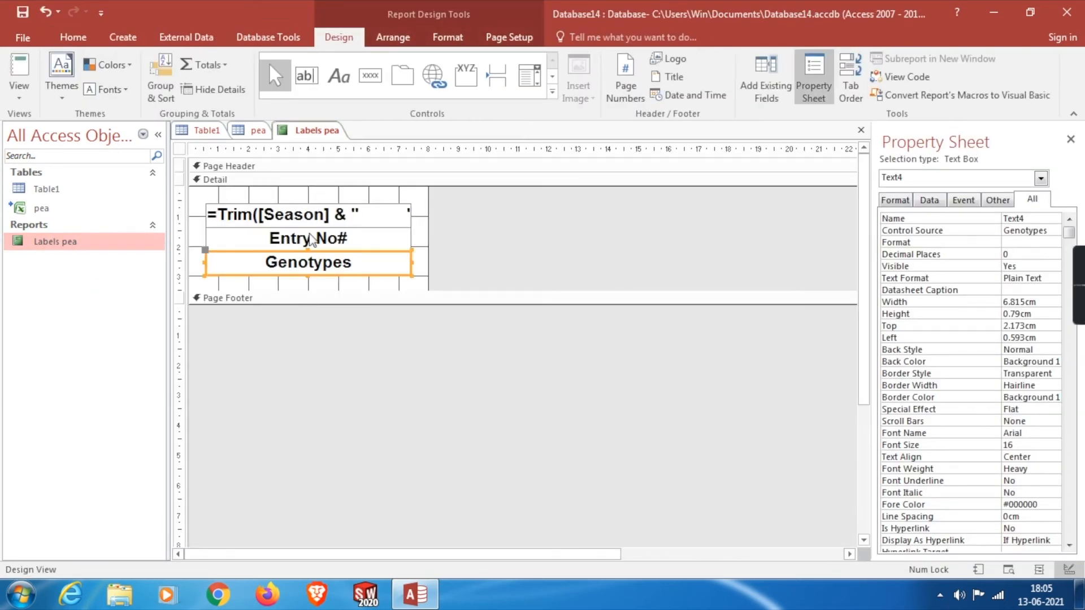
left_click(385, 214)
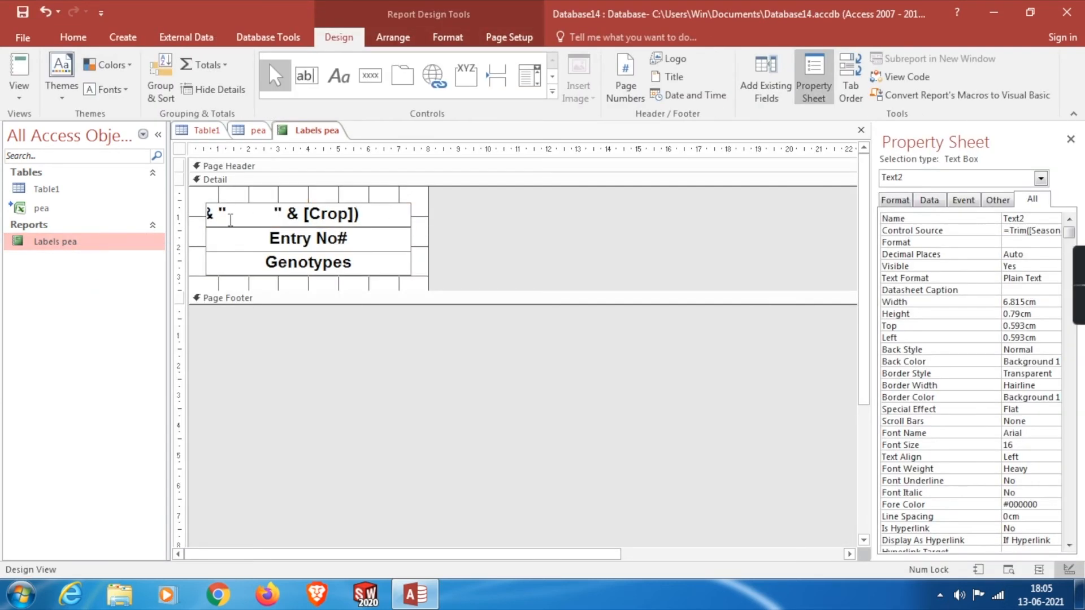
left_click(252, 213)
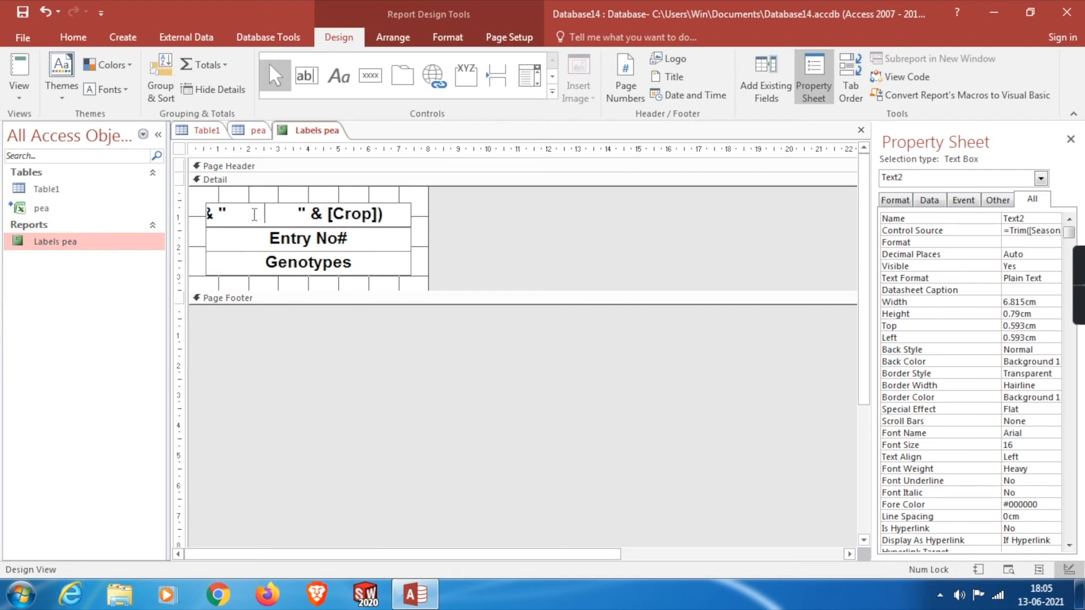
right_click(55, 242)
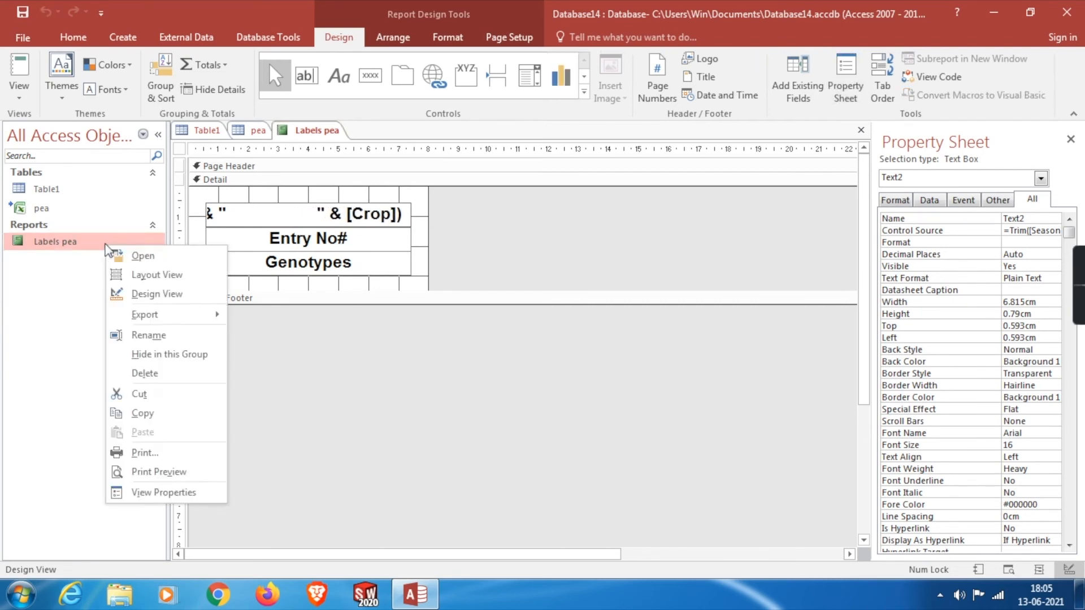
left_click(169, 477)
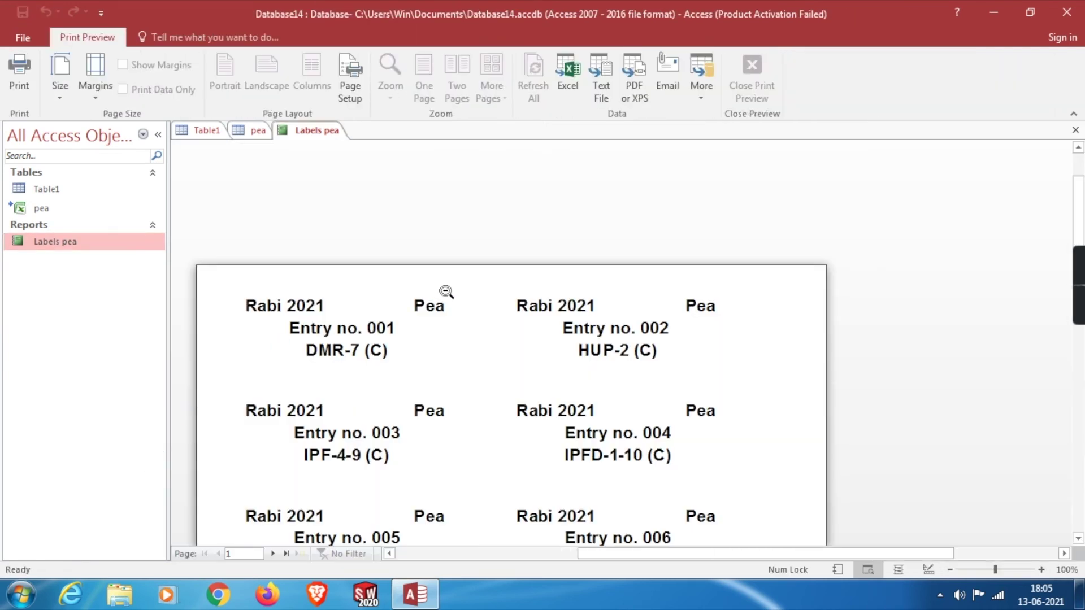
Return to Design View and drag-select all three label text boxes together.
right_click(47, 243)
left_click(76, 286)
left_click_drag(424, 277, 212, 204)
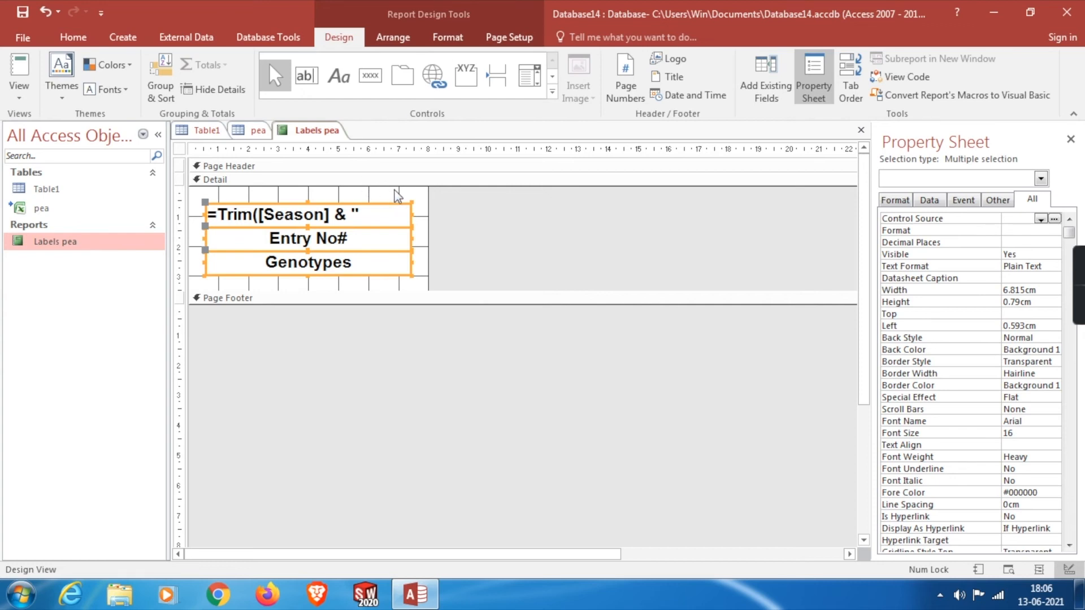
Draw a Rectangle control around the three label text boxes in the Detail section.
left_click(215, 180)
left_click(551, 86)
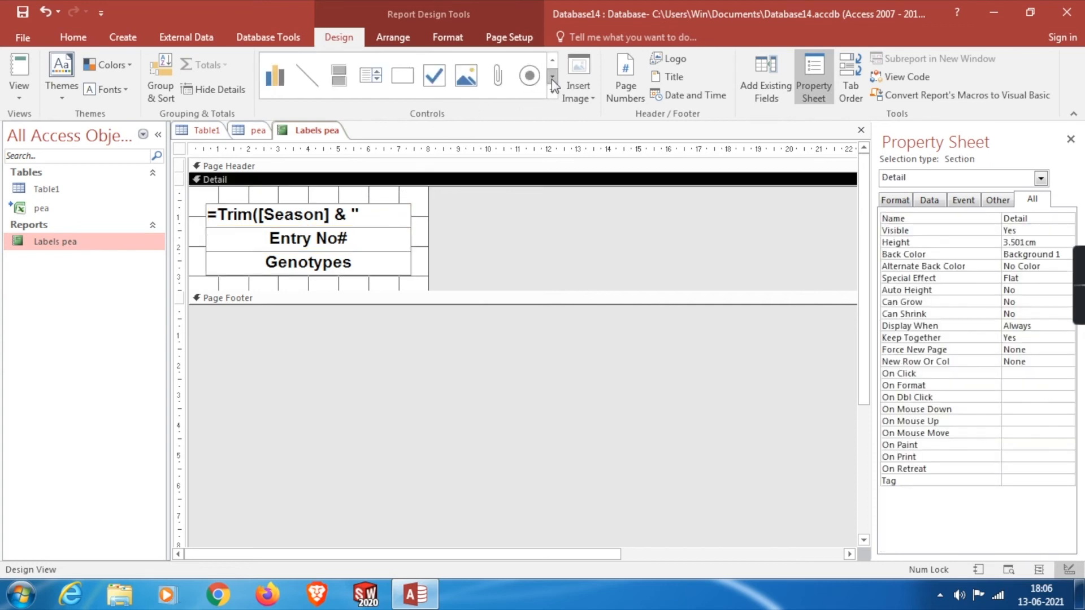
left_click(398, 74)
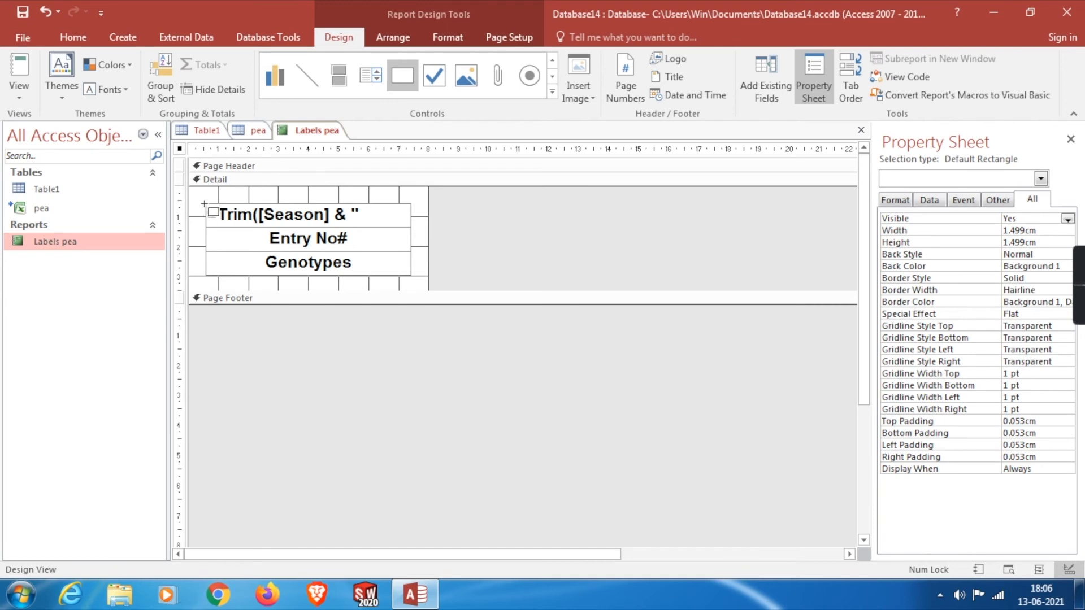
left_click_drag(205, 204, 395, 279)
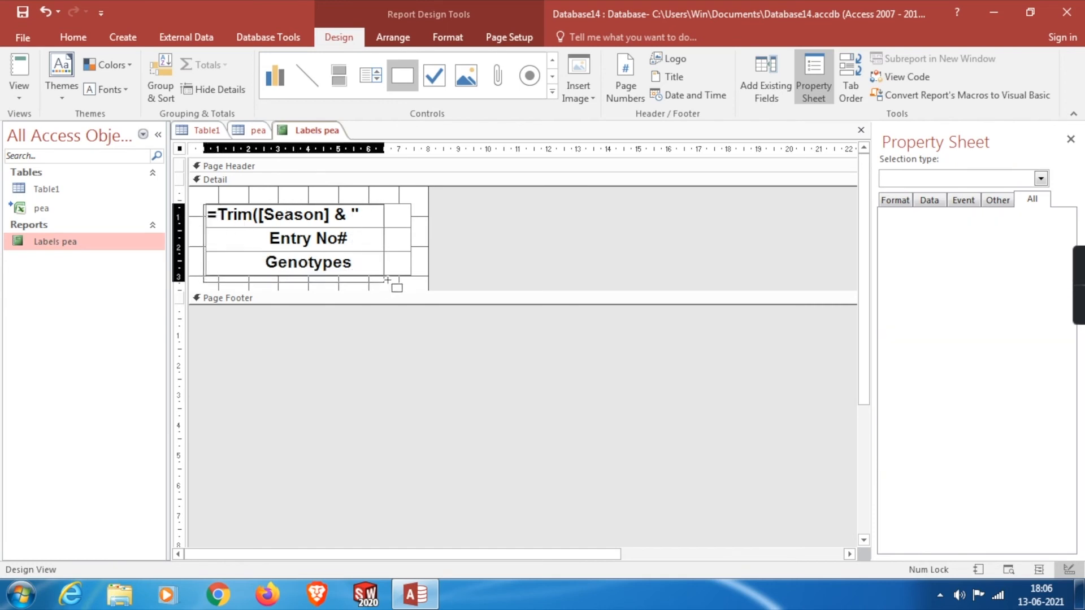
left_click_drag(395, 279, 409, 273)
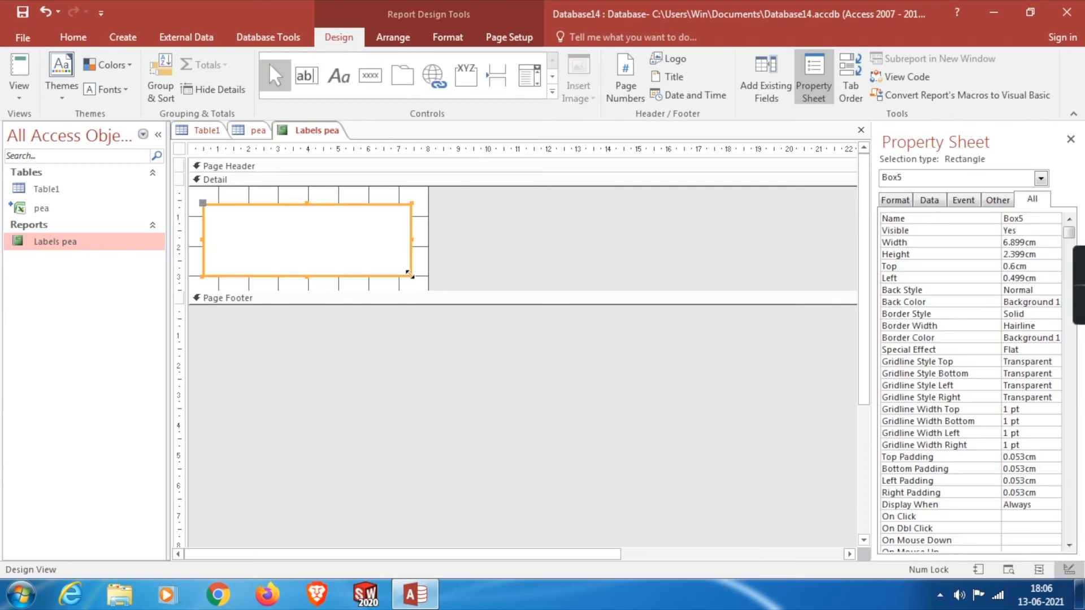
Nudge the rectangle into place and raise its top edge to enclose the text.
left_click(497, 210)
left_click_drag(299, 233, 302, 234)
left_click(494, 257)
left_click(327, 244)
left_click(363, 260)
left_click(309, 207)
left_click_drag(308, 205, 308, 201)
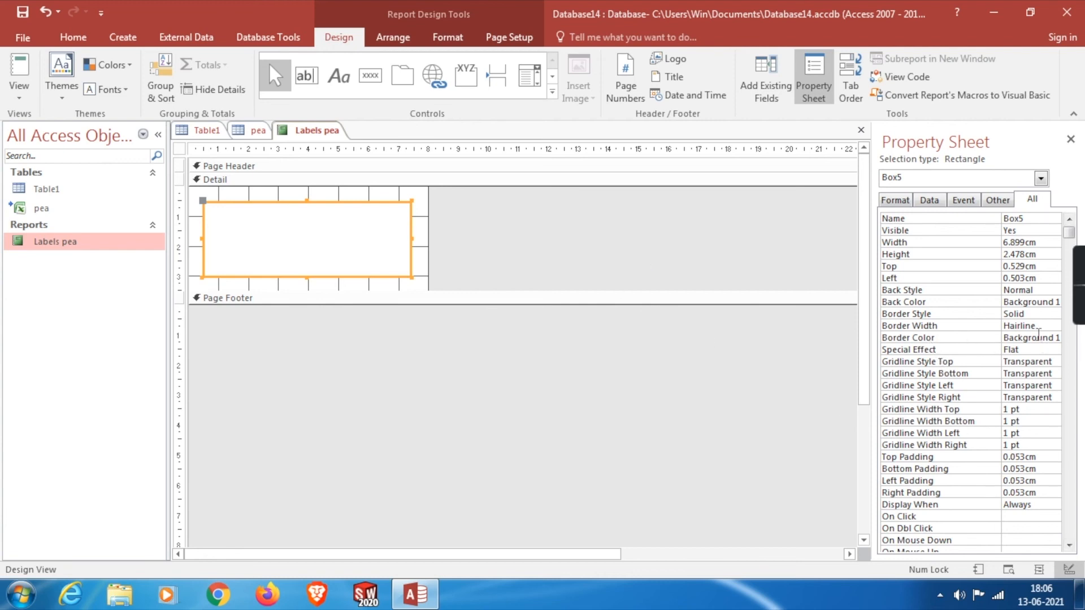
Set Box5's Border Color to the dark Text 1, Lighter shade.
left_click(1040, 338)
left_click(1055, 337)
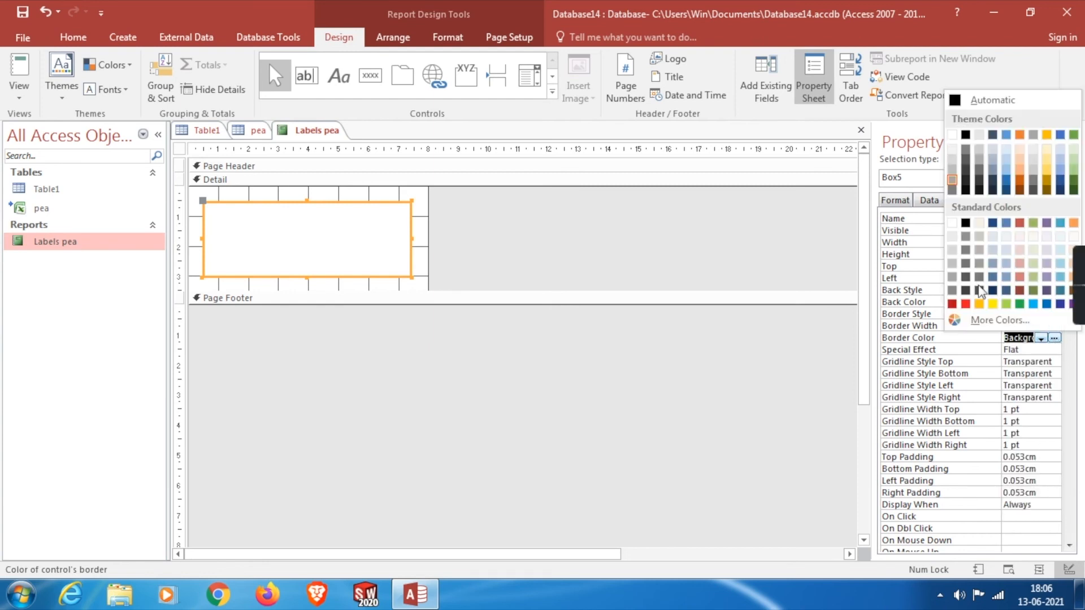
left_click(967, 182)
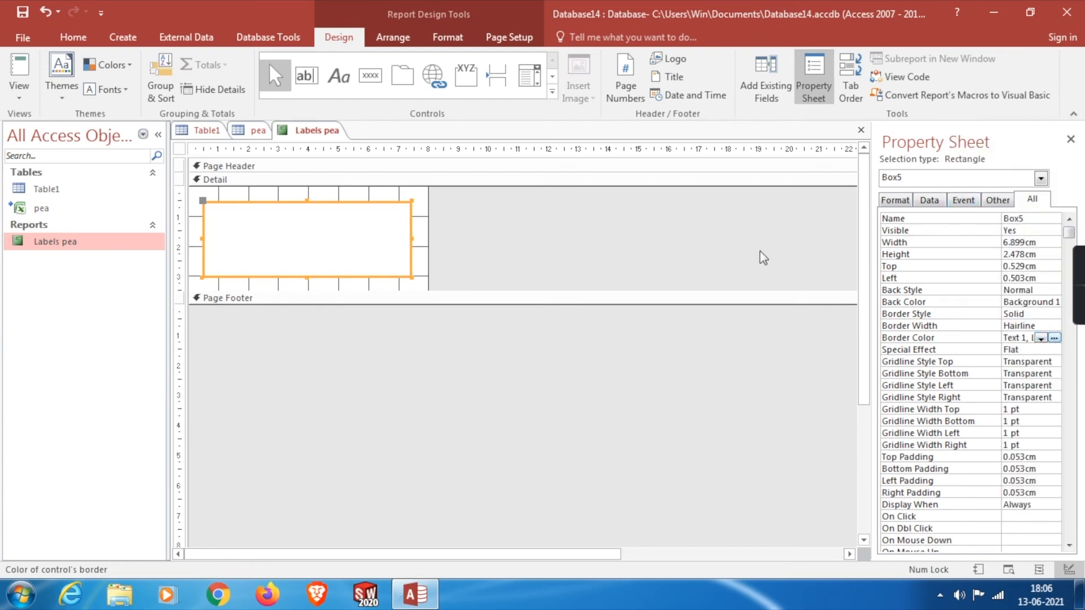
left_click(669, 259)
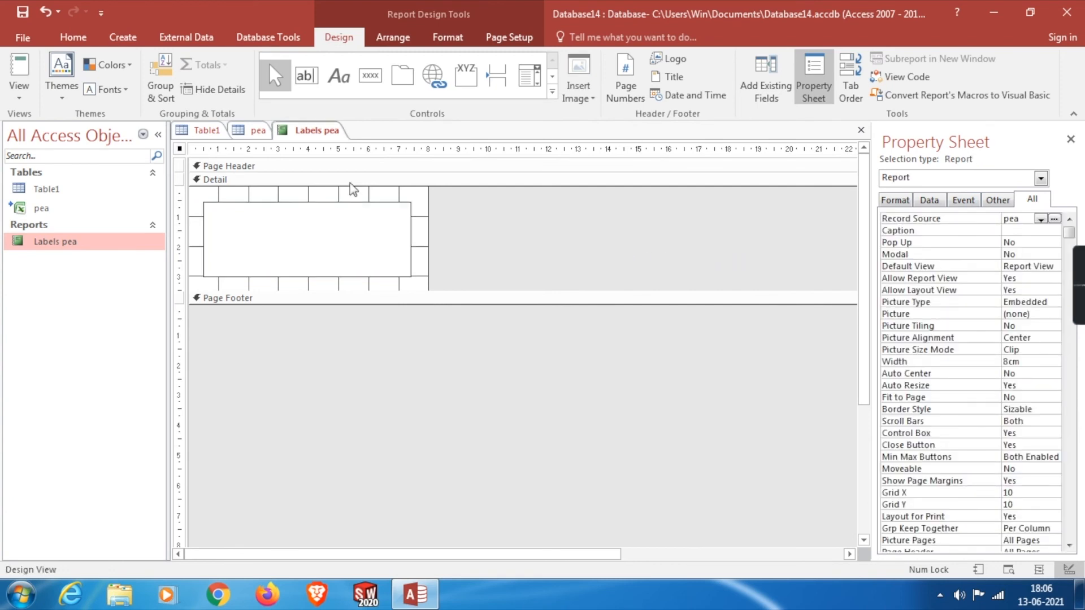
left_click(343, 211)
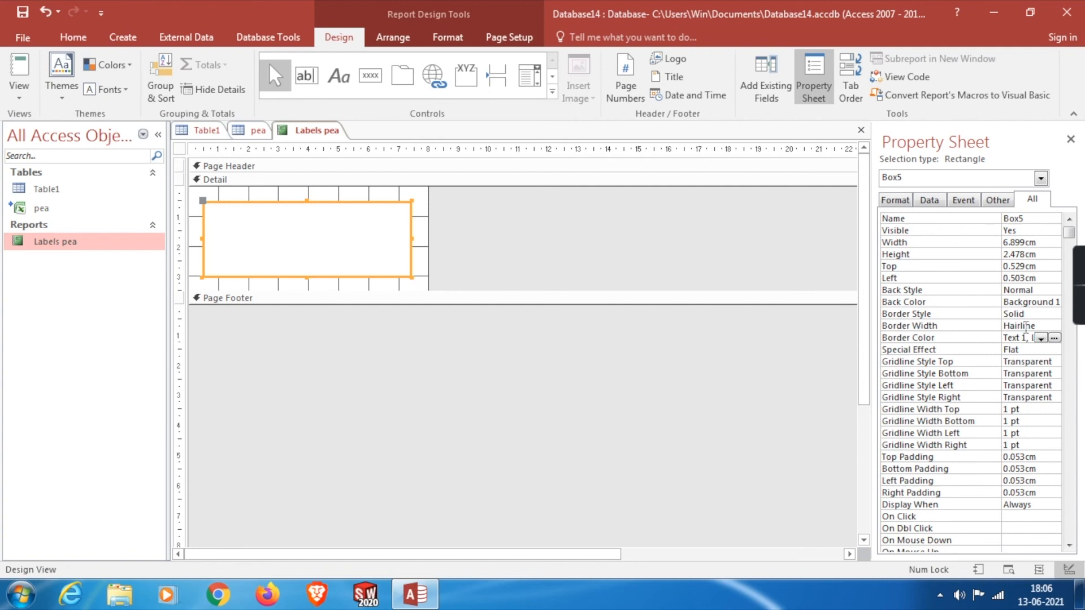
Set Box5's Border Width to 2 pt and check the thicker frame.
left_click(1026, 325)
left_click(1054, 326)
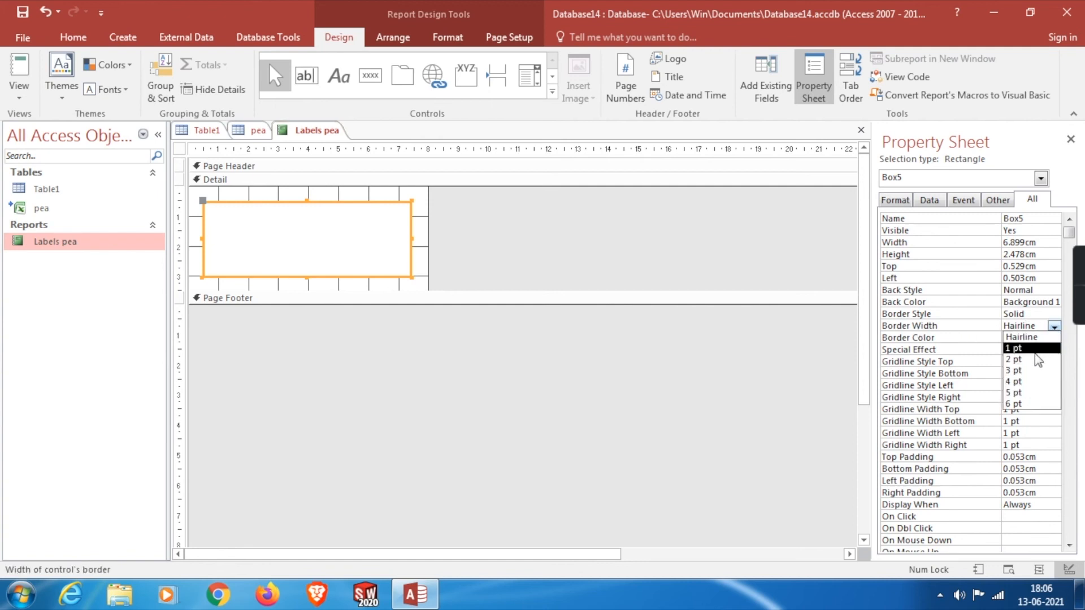
left_click(1018, 354)
left_click(591, 253)
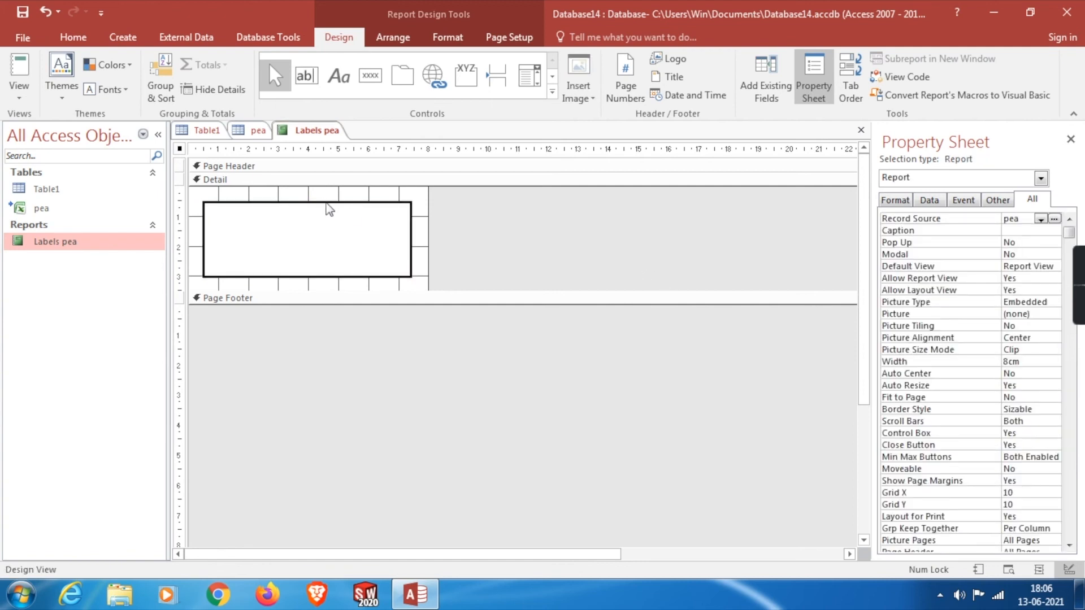
left_click(330, 219)
Send the rectangle to the back so all three label lines show inside it.
right_click(330, 217)
mouse_move(375, 400)
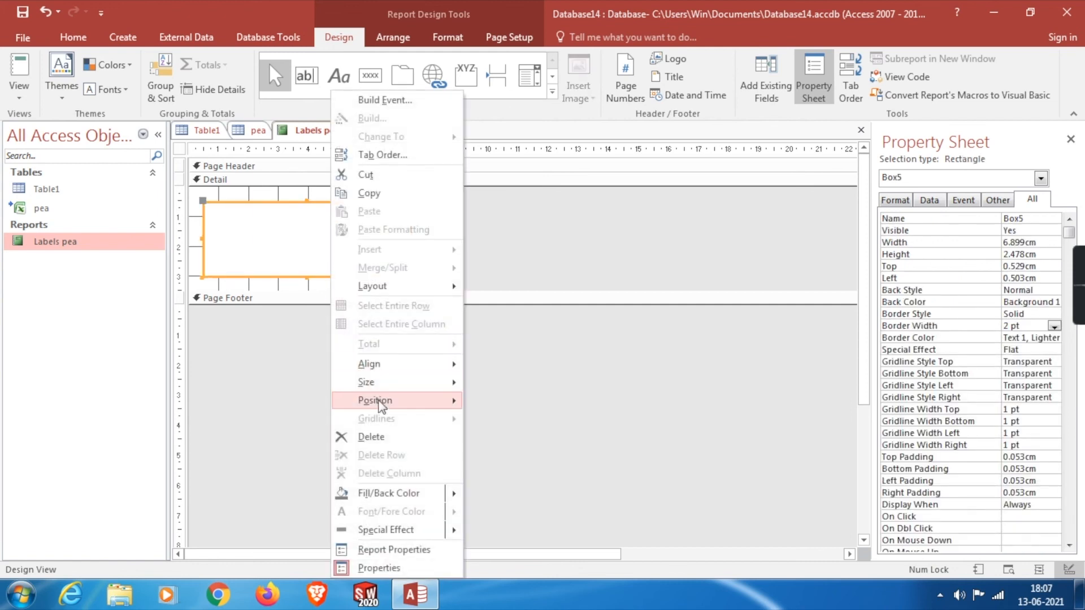
left_click(517, 420)
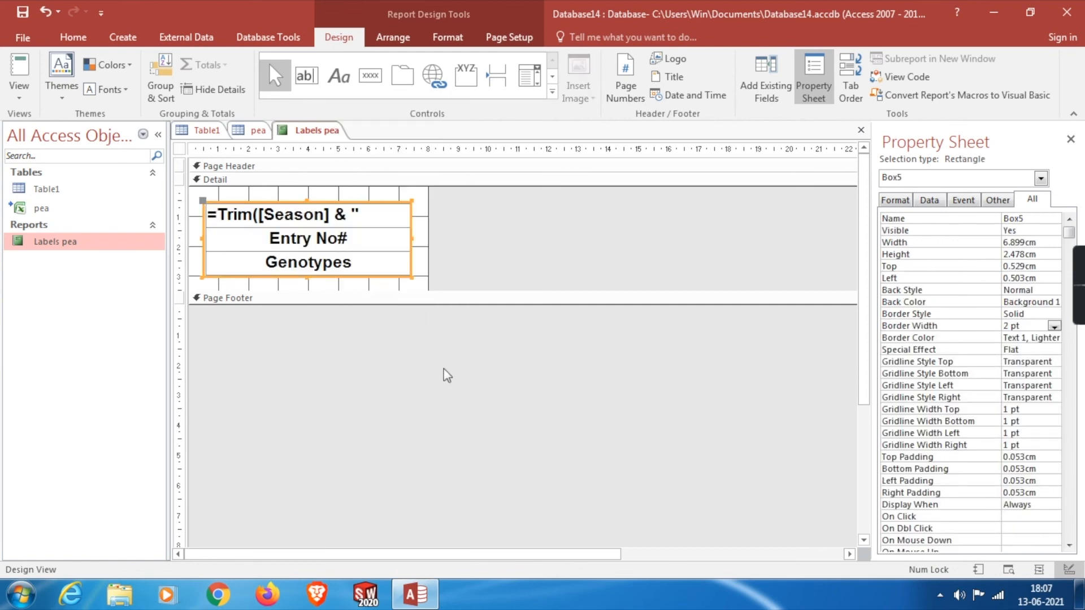
left_click(432, 373)
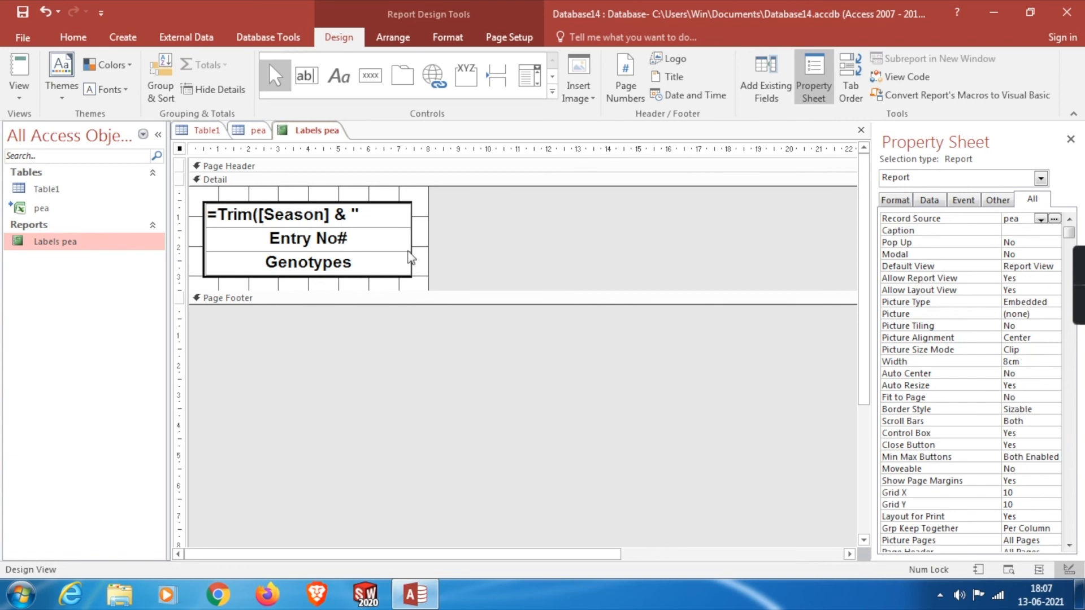
right_click(55, 242)
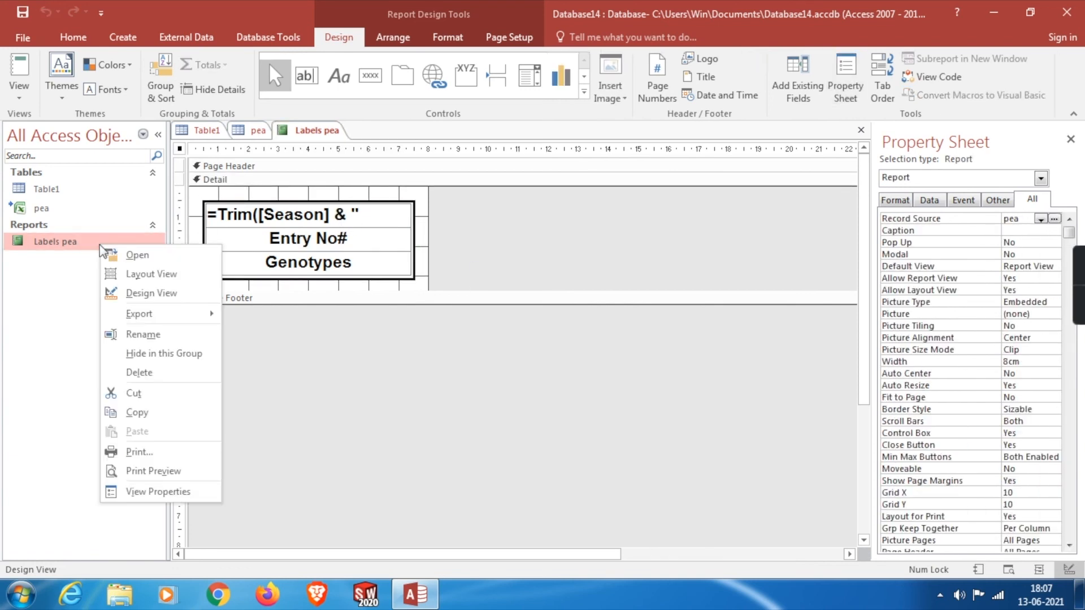
left_click(153, 471)
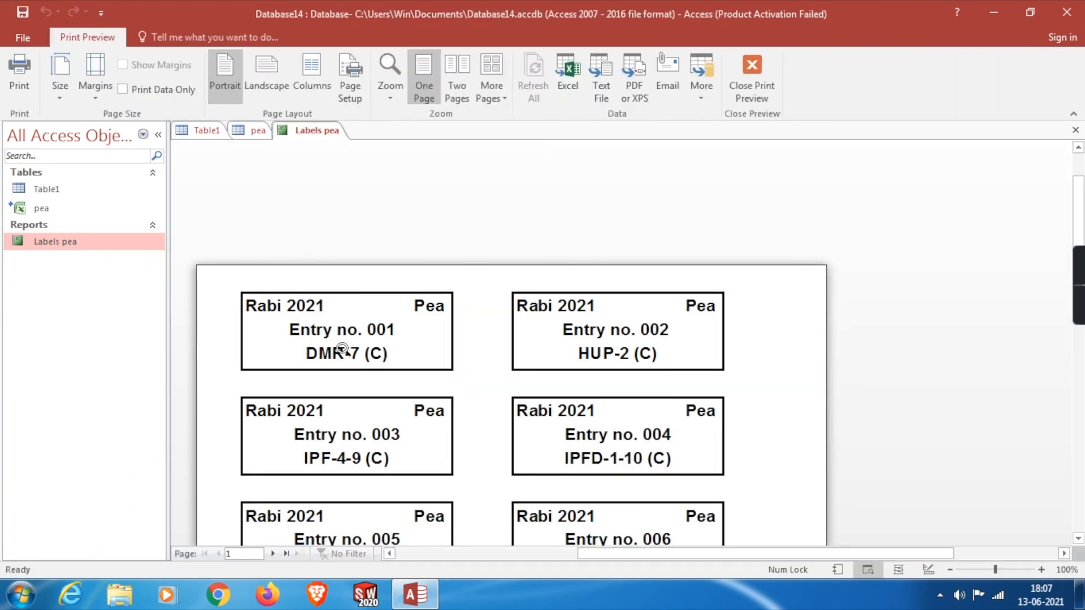
scroll(342, 349, "down", 2)
scroll(341, 349, "down", 1)
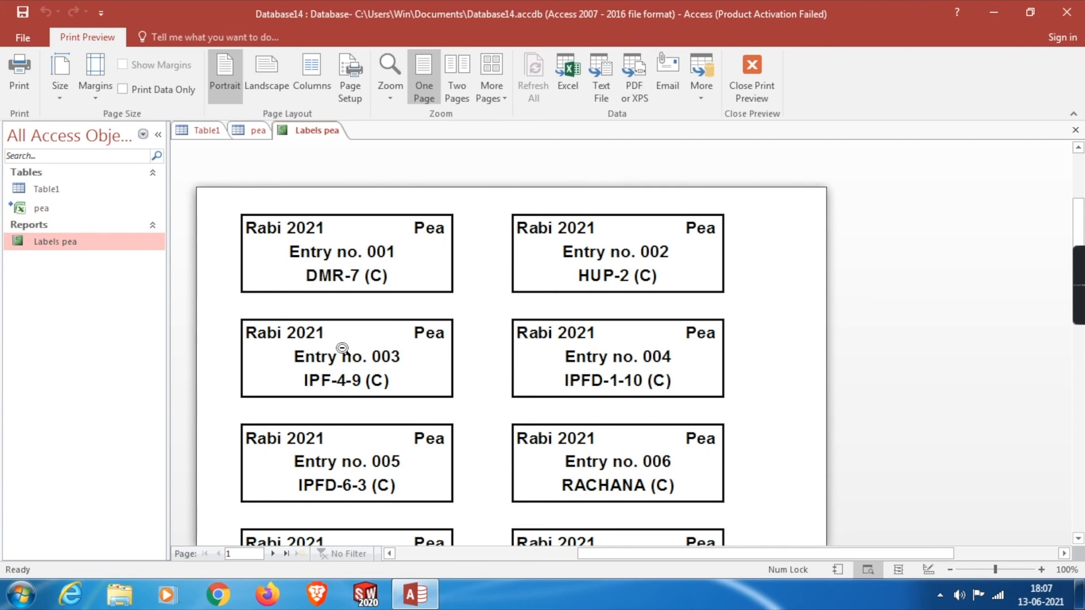
scroll(342, 349, "down", 3)
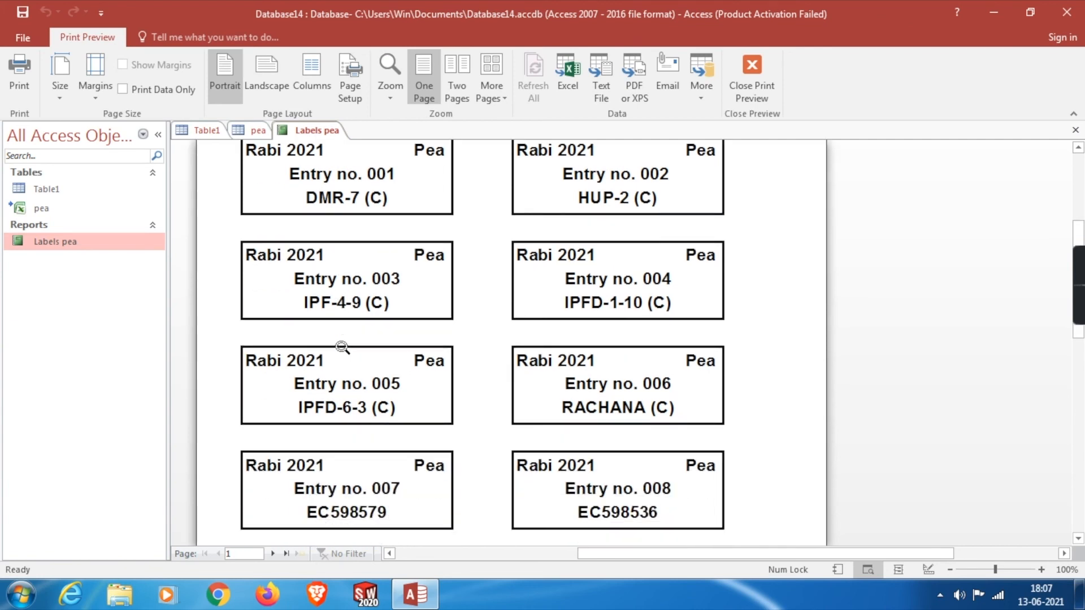
scroll(342, 349, "up", 3)
scroll(341, 348, "down", 4)
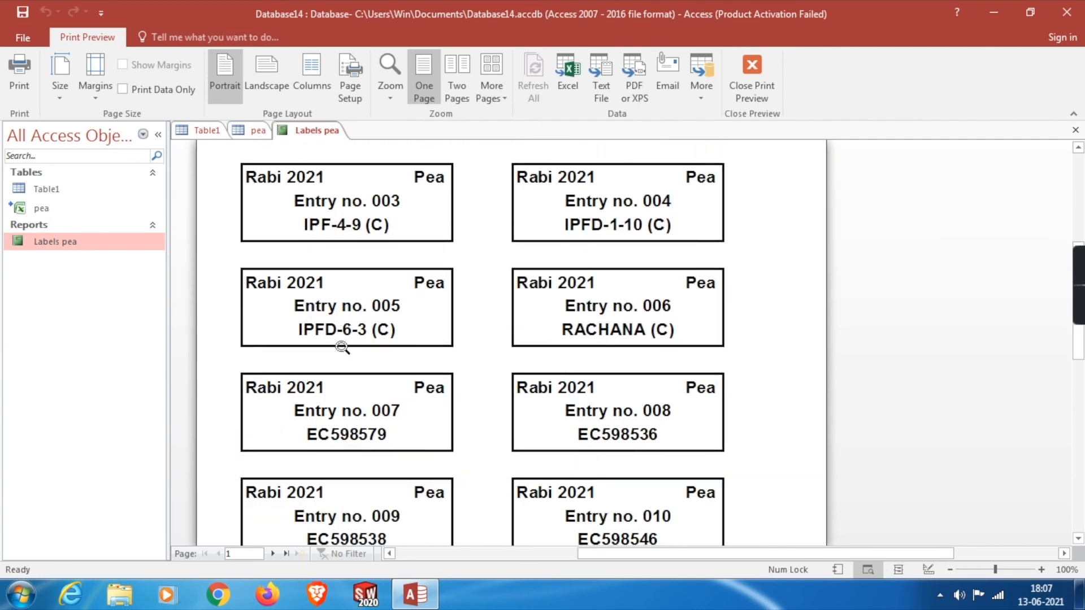
scroll(341, 349, "down", 3)
scroll(341, 349, "down", 3)
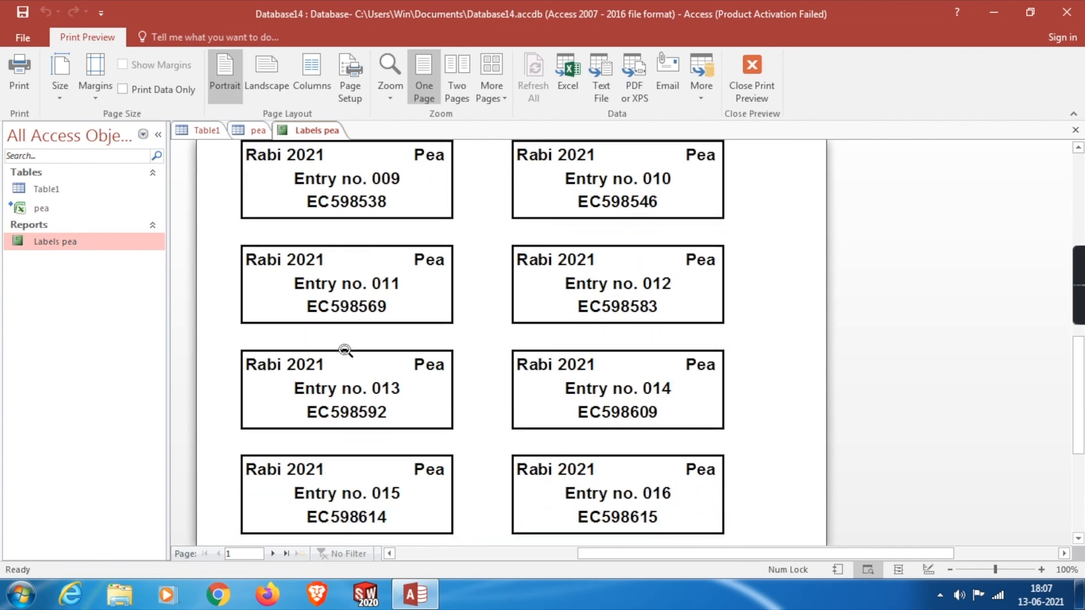
scroll(346, 352, "up", 2)
scroll(345, 351, "up", 1)
scroll(345, 351, "up", 1)
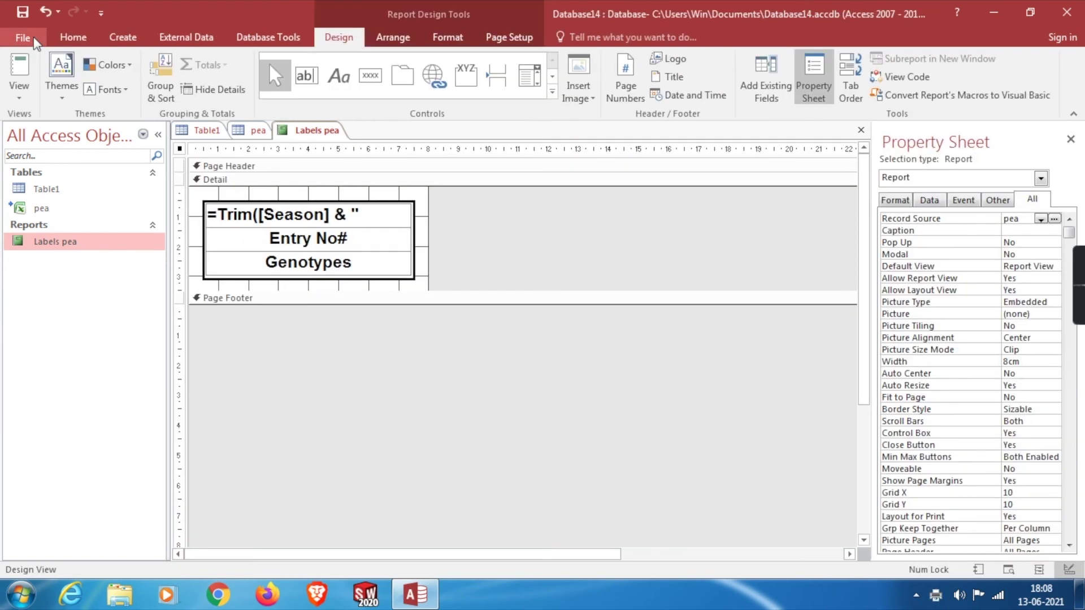
Set the page layout to 2 columns in Page Setup's Columns settings.
left_click(509, 38)
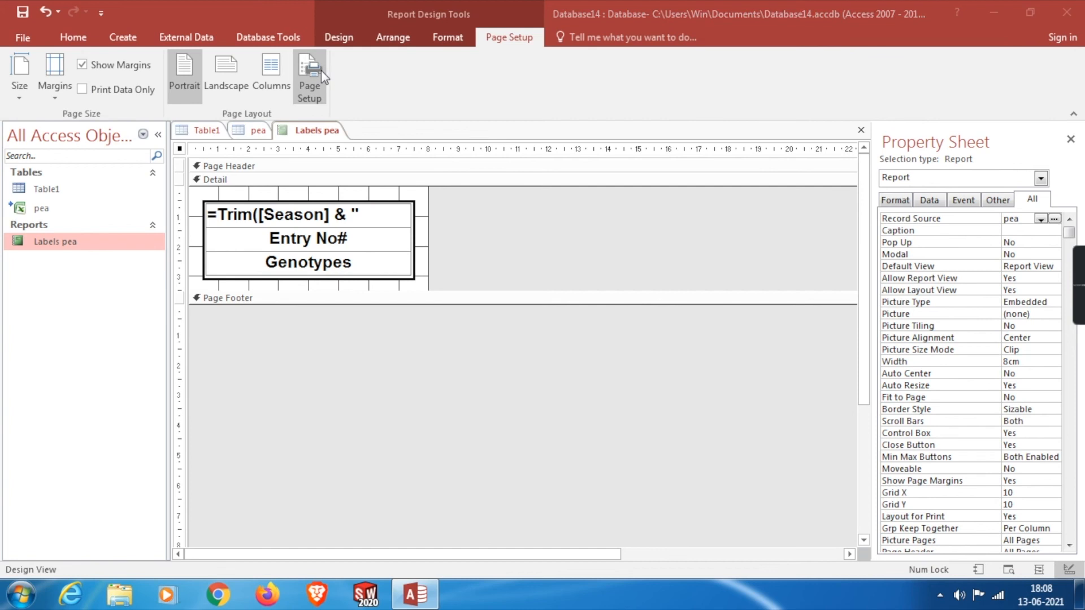
left_click(309, 78)
left_click(527, 117)
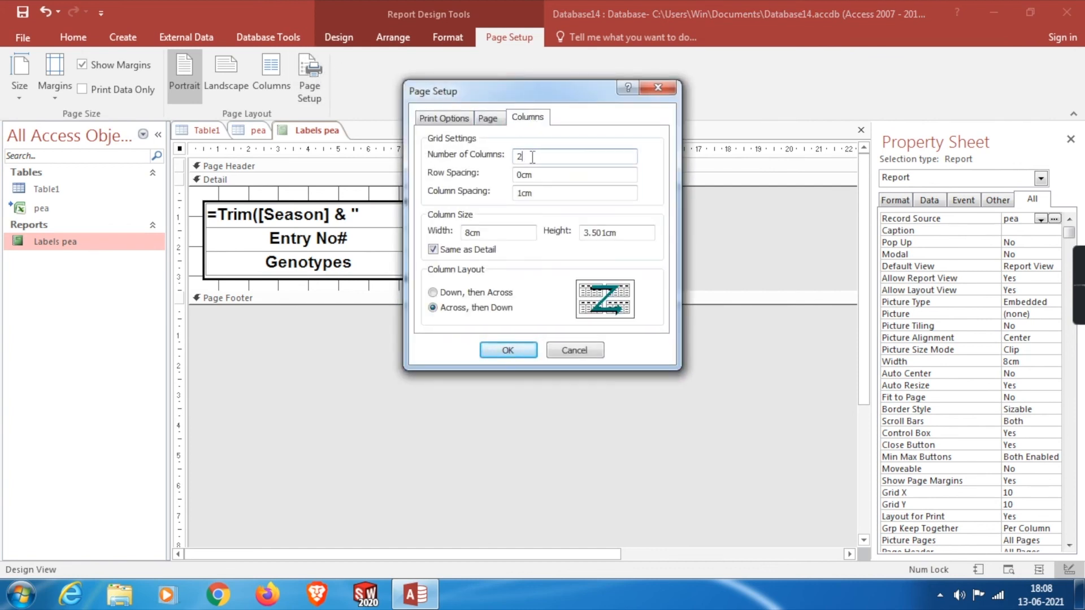
left_click(508, 349)
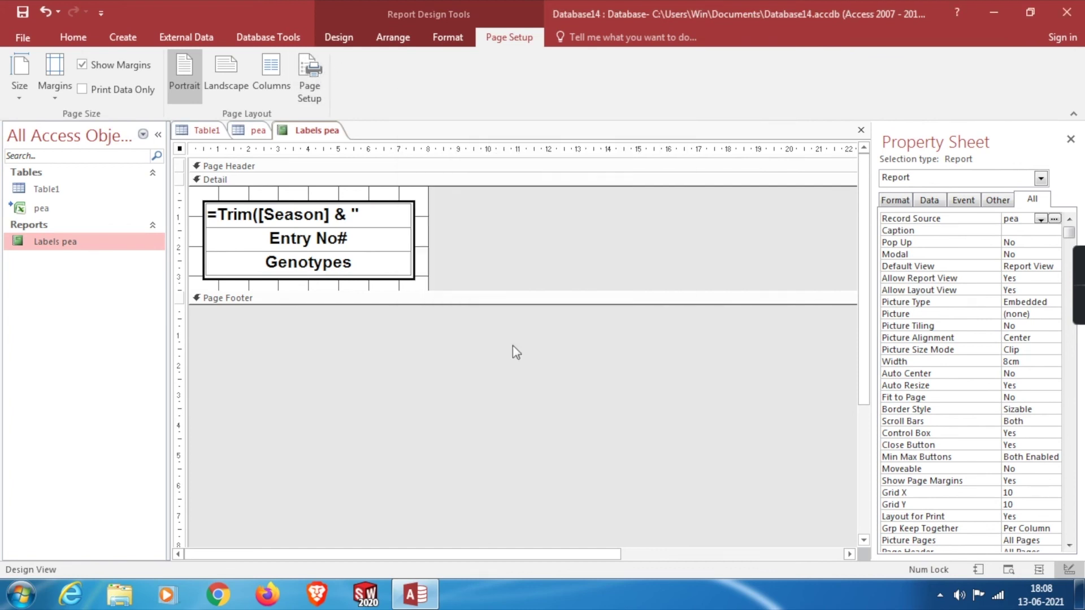
Reopen Labels pea to preview the bordered labels two across.
right_click(259, 229)
left_click(602, 365)
right_click(79, 243)
left_click(106, 249)
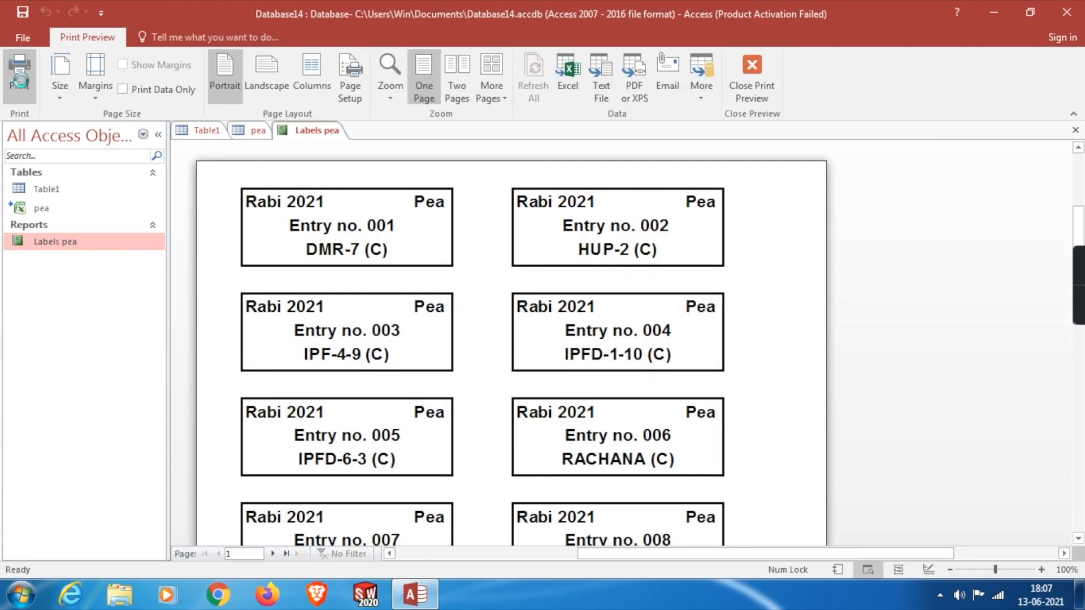
Print the labels with PDFCreator chosen as the printer.
left_click(22, 80)
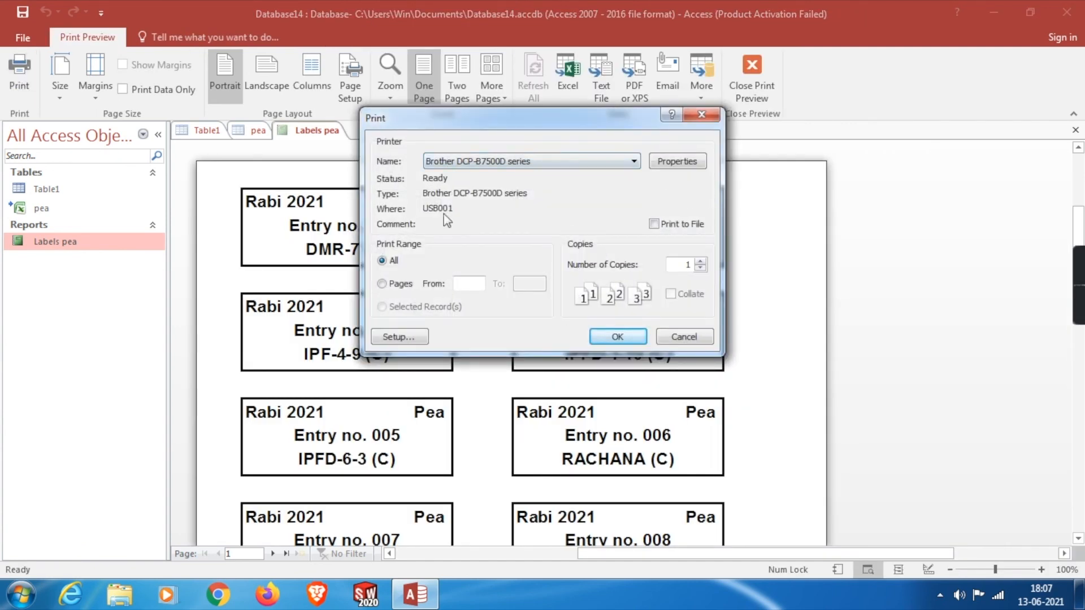
left_click(585, 162)
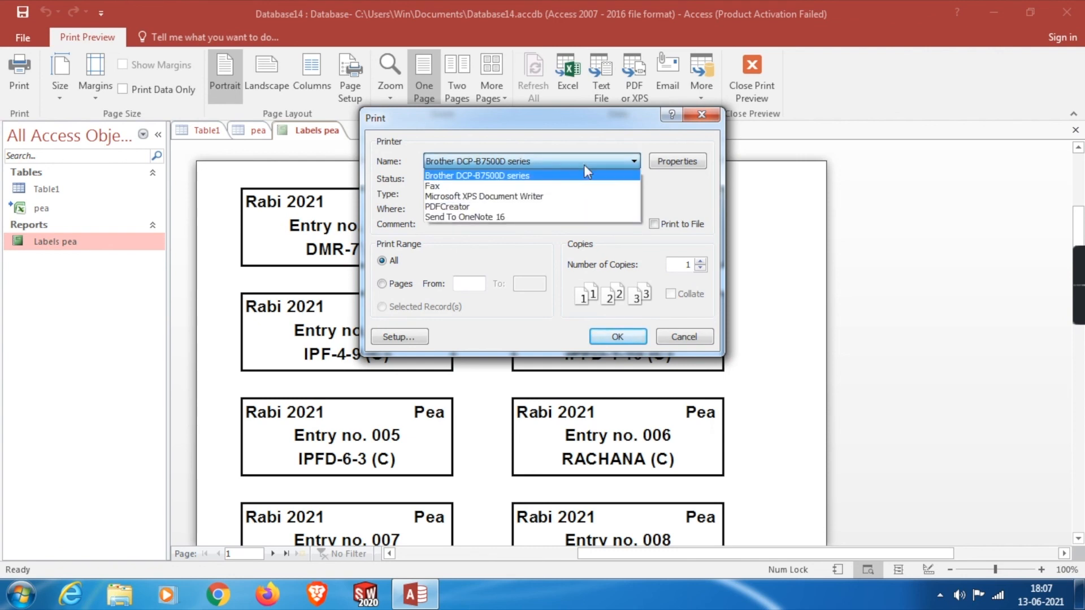
left_click(495, 210)
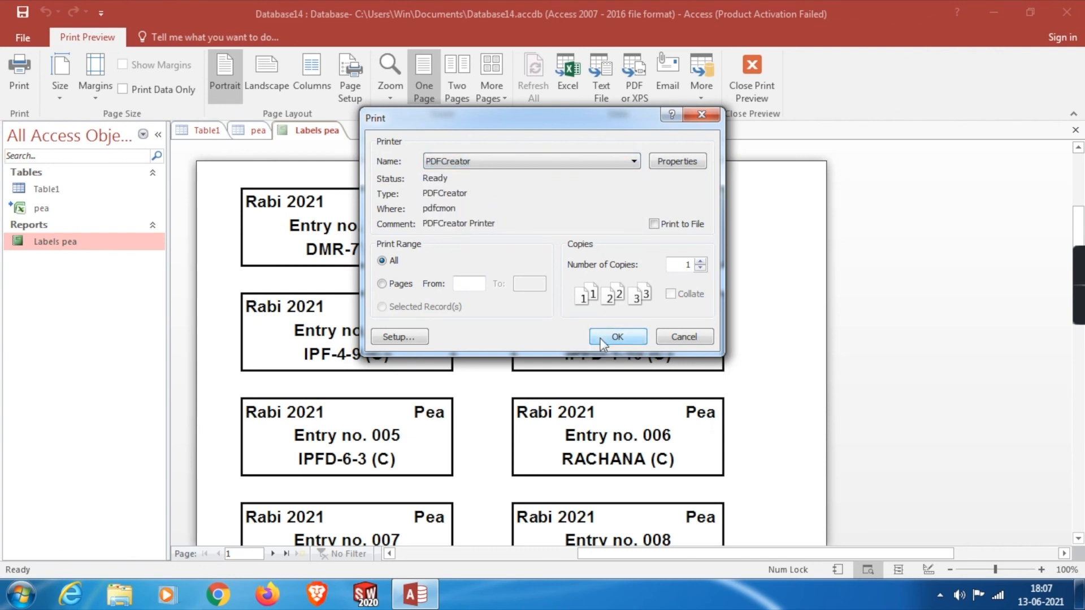
left_click(616, 337)
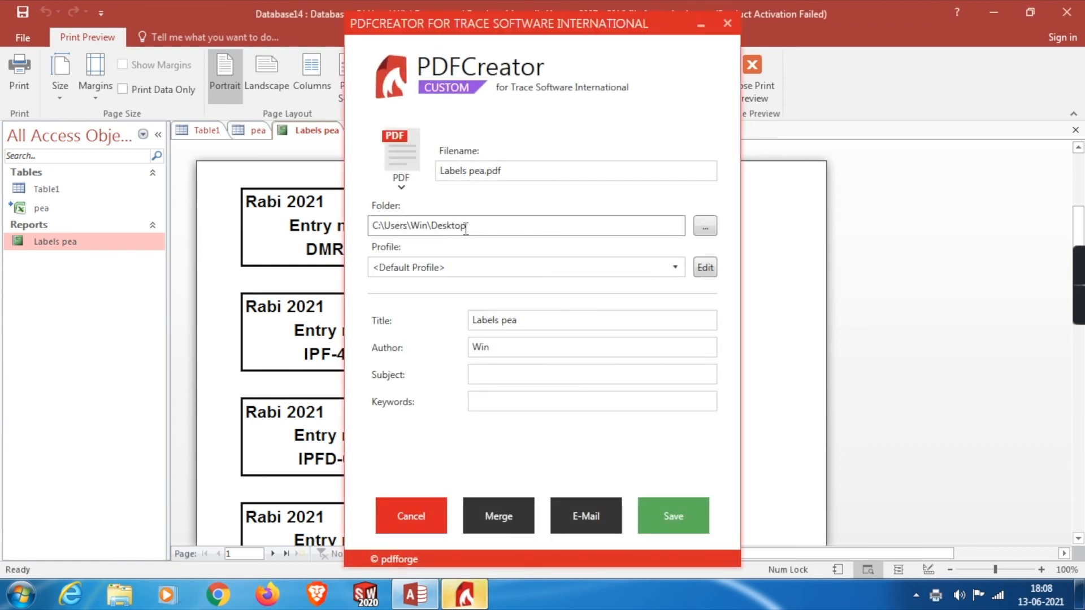
Save the labels as Labels pea.pdf on the Desktop from PDFCreator.
left_click(509, 173)
left_click(673, 516)
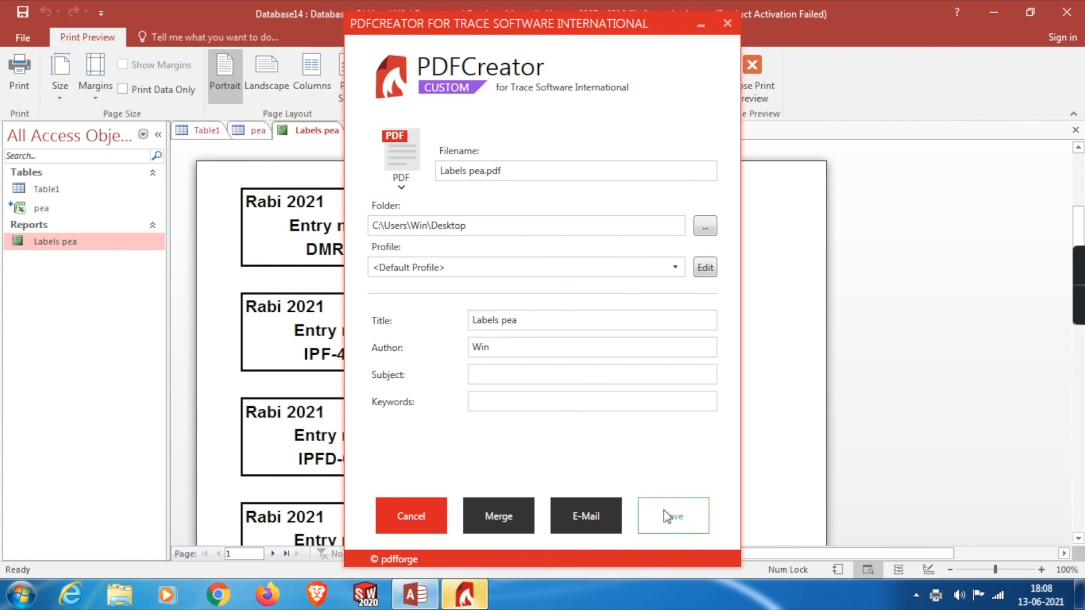